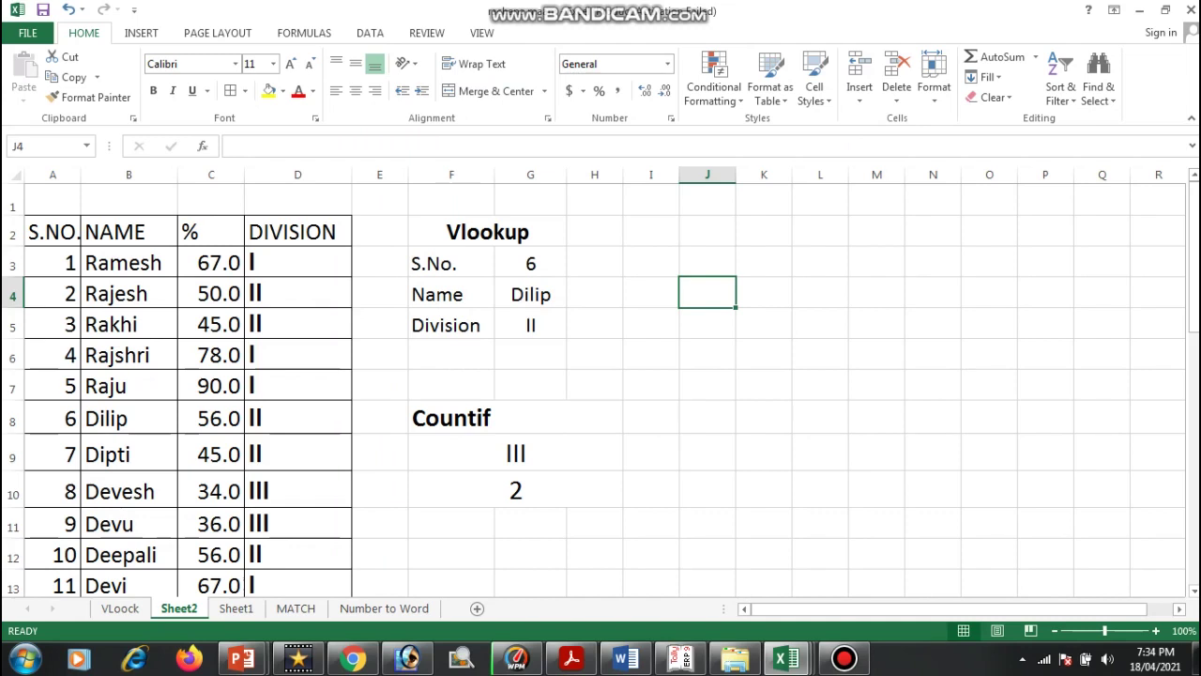
Change the Vlookup block's S.No. in G3 to 7.
click(488, 232)
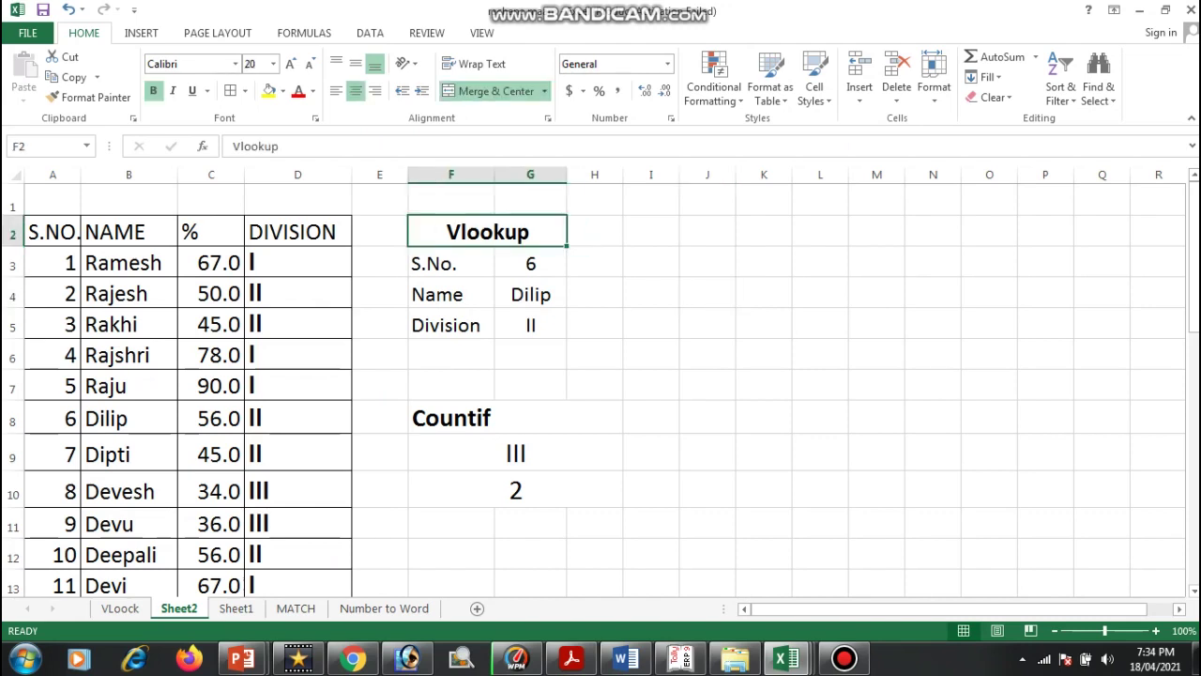
click(514, 417)
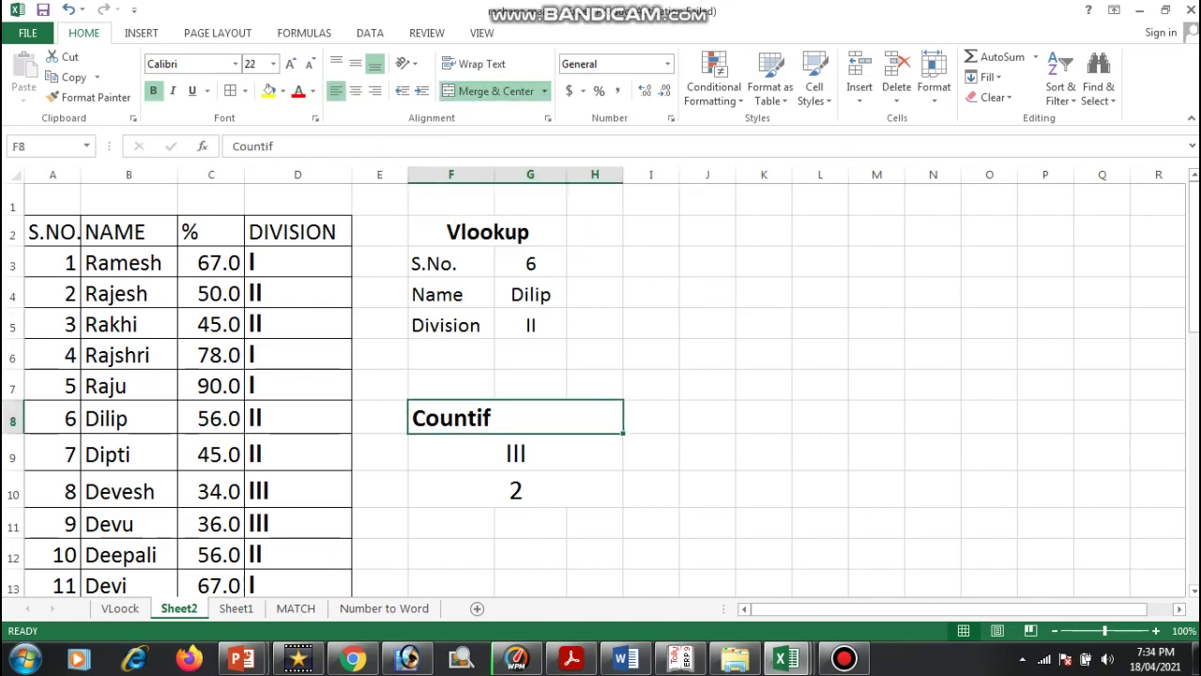
click(488, 232)
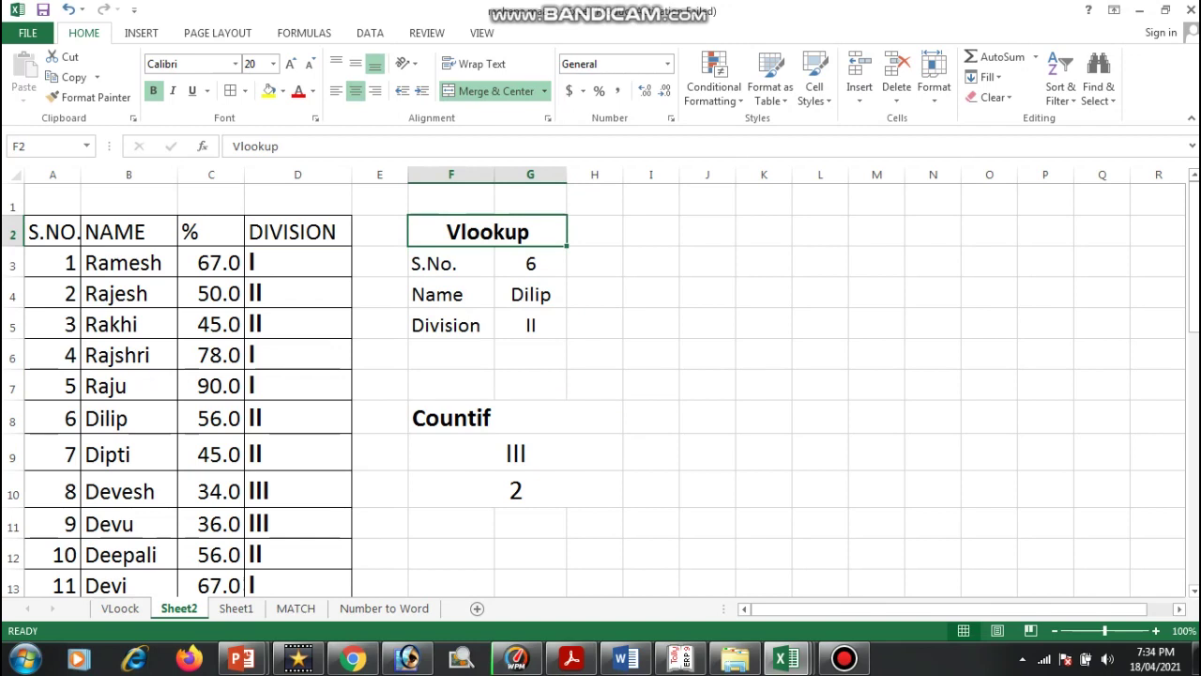
click(531, 262)
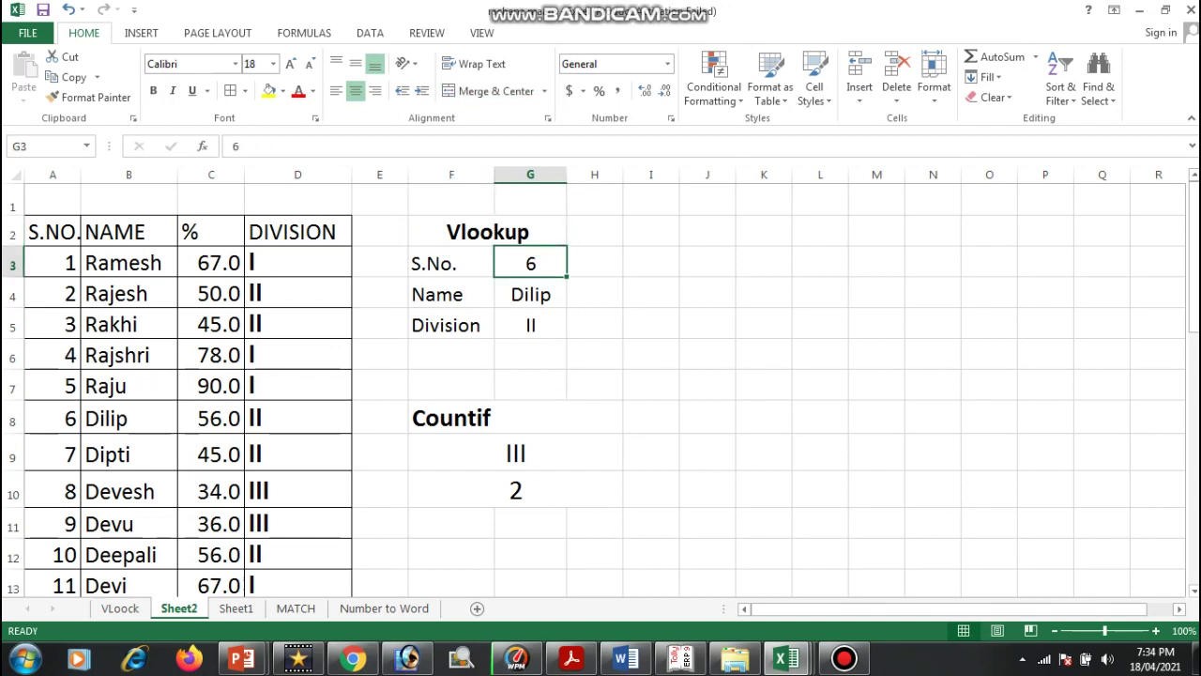
text(7)
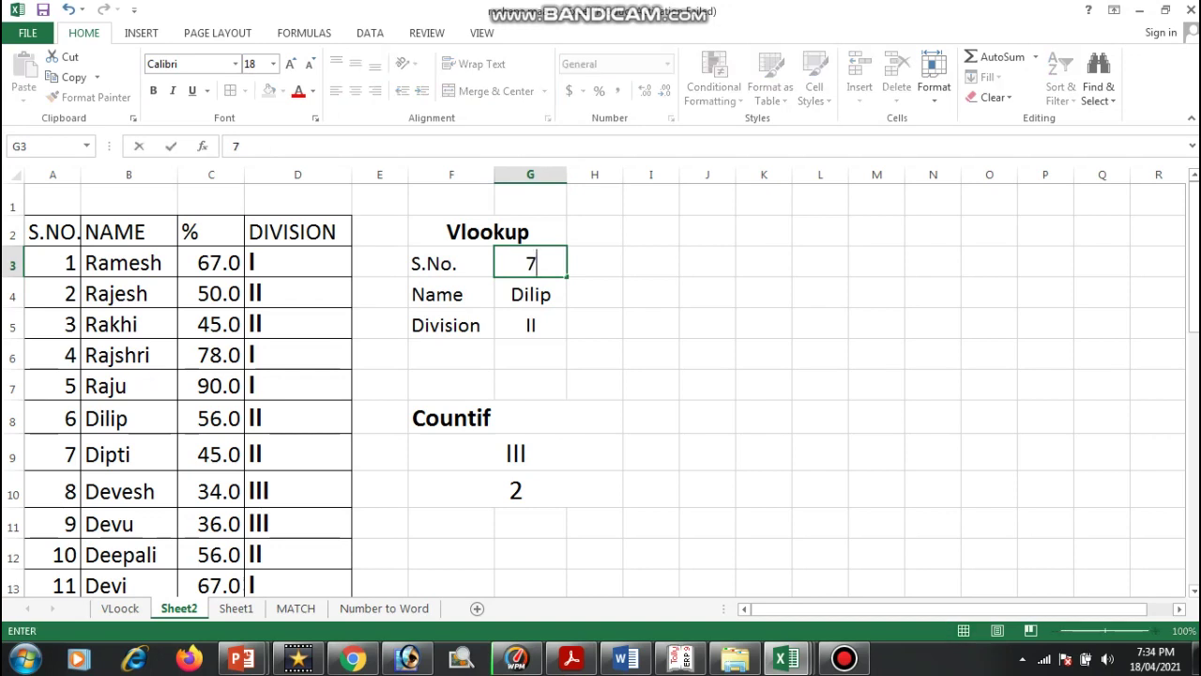
click(651, 353)
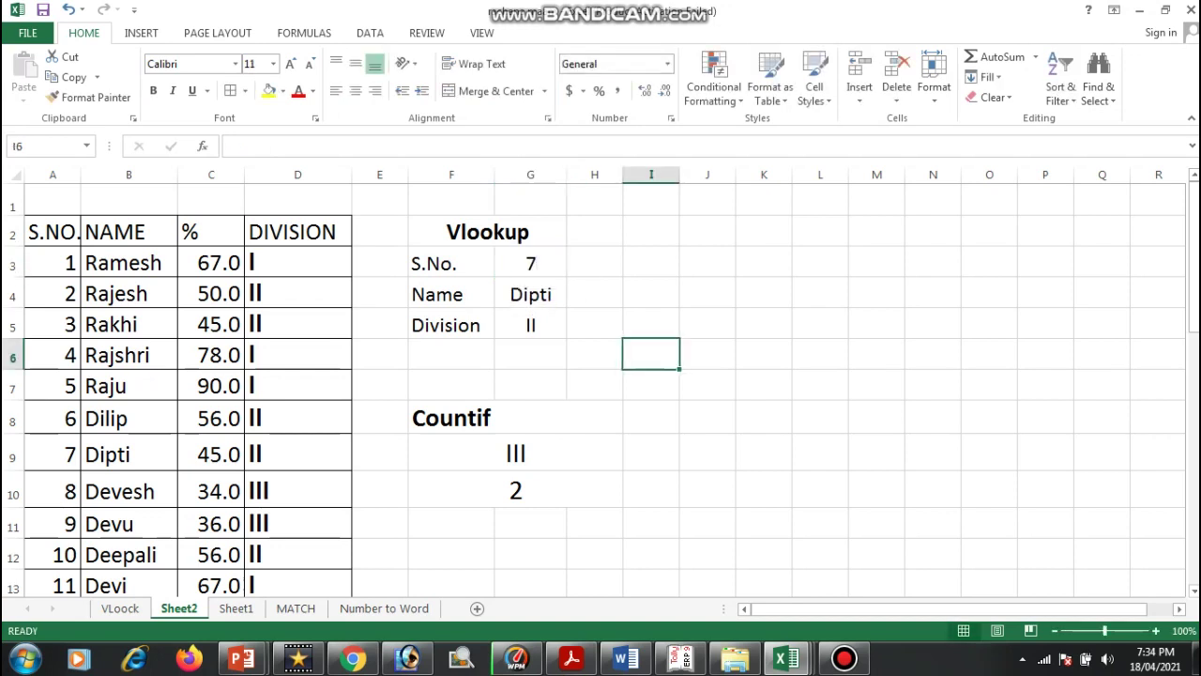
Verify row 9 (Dipti, 45.0) against the lookup results: name Dipti, Division II.
click(128, 453)
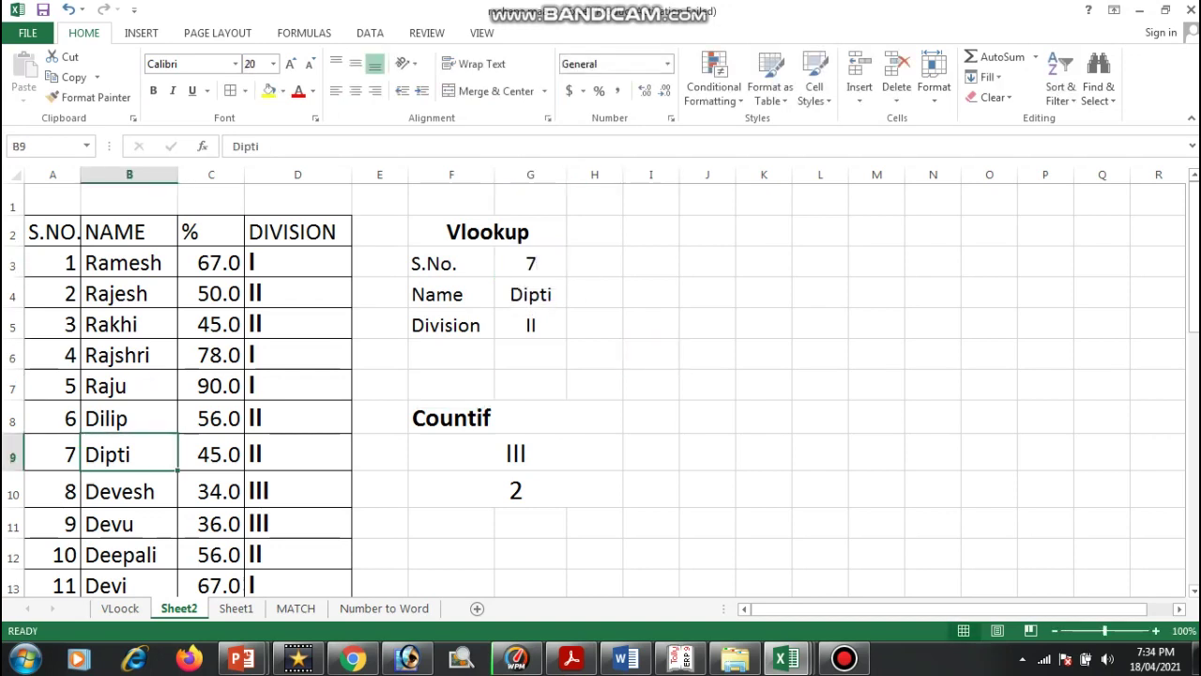
click(210, 453)
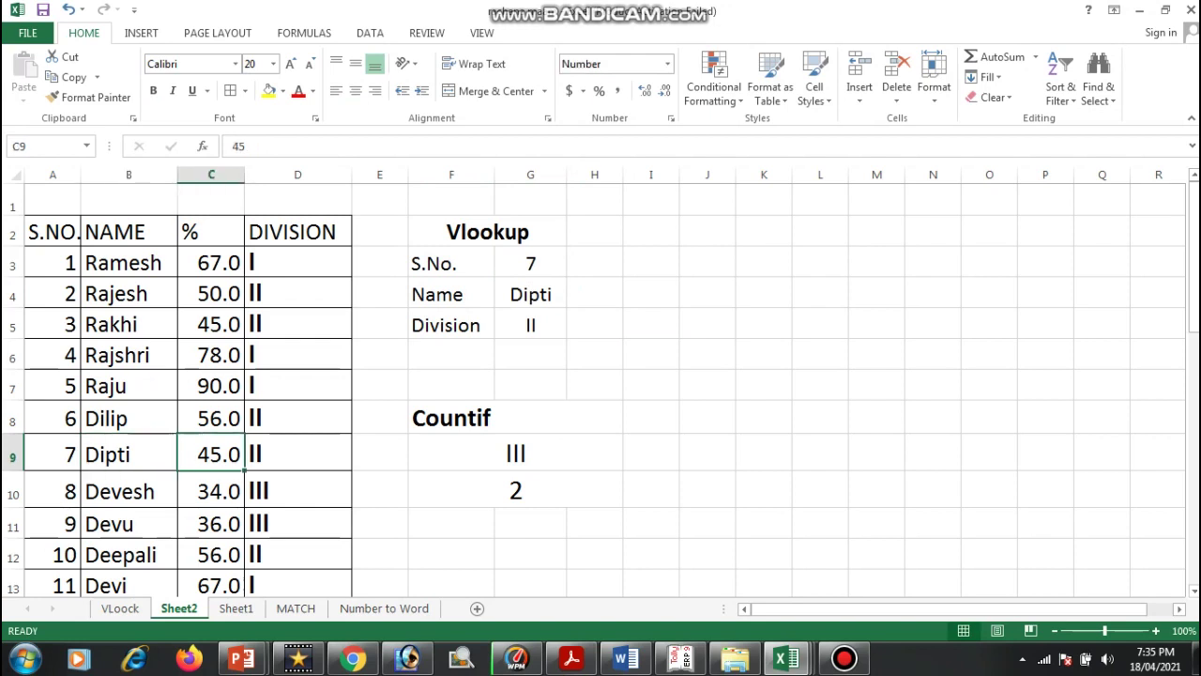
click(297, 454)
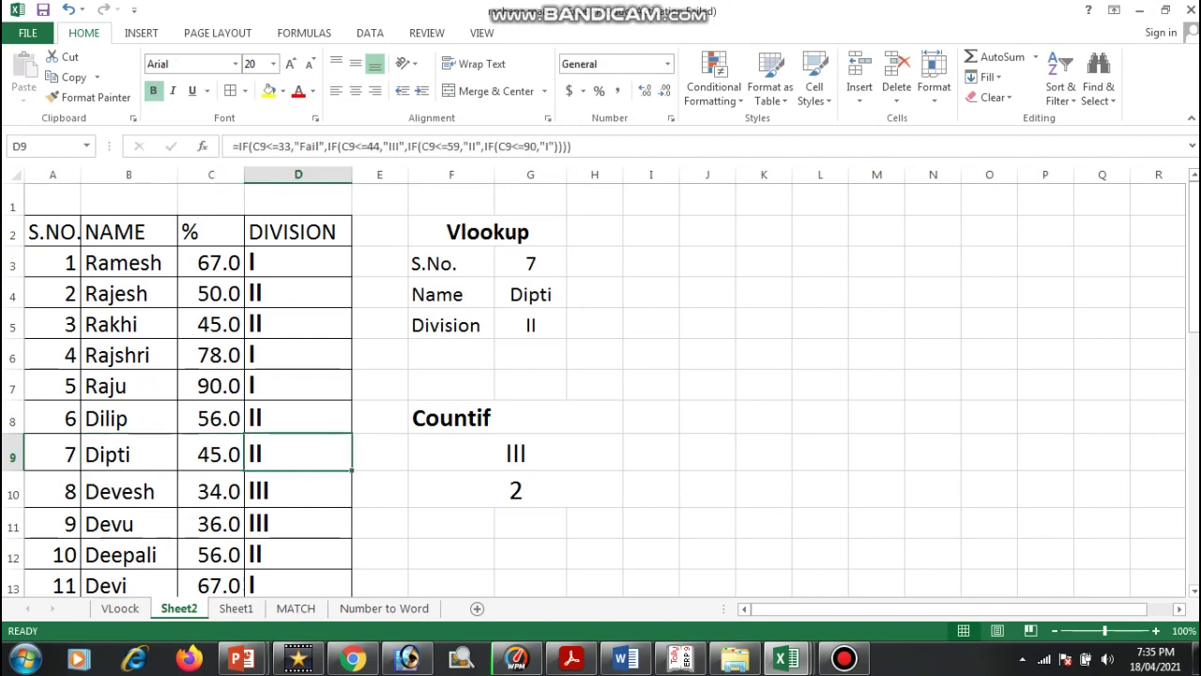
click(530, 293)
click(530, 324)
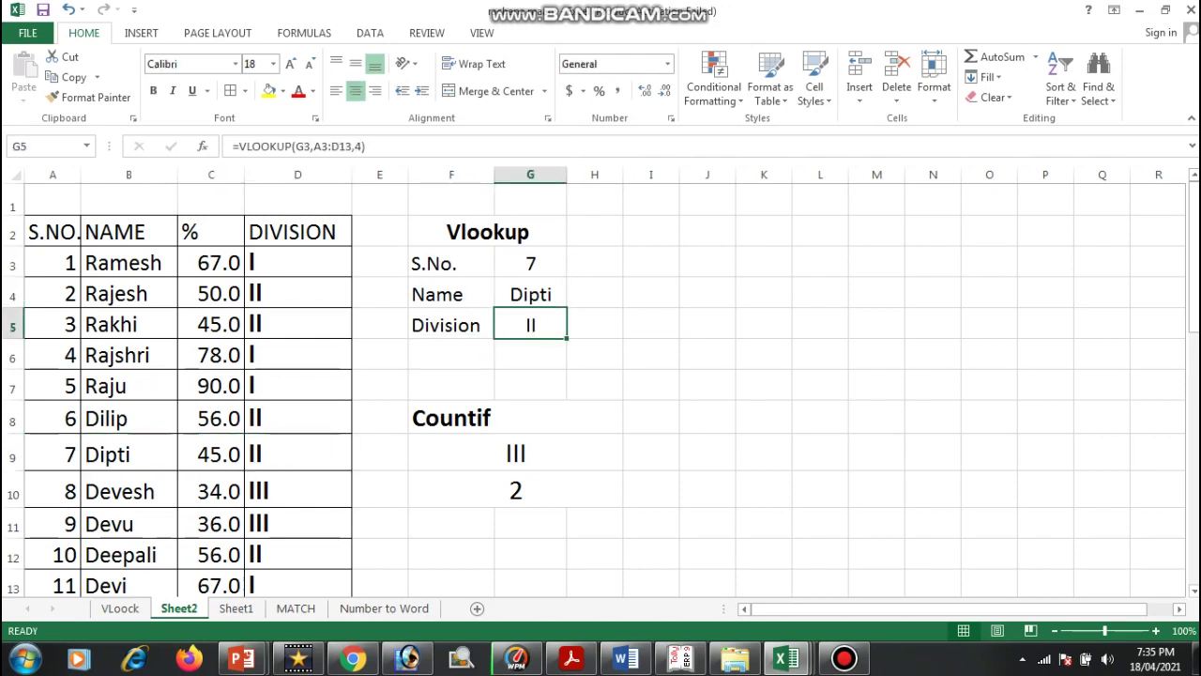
click(515, 417)
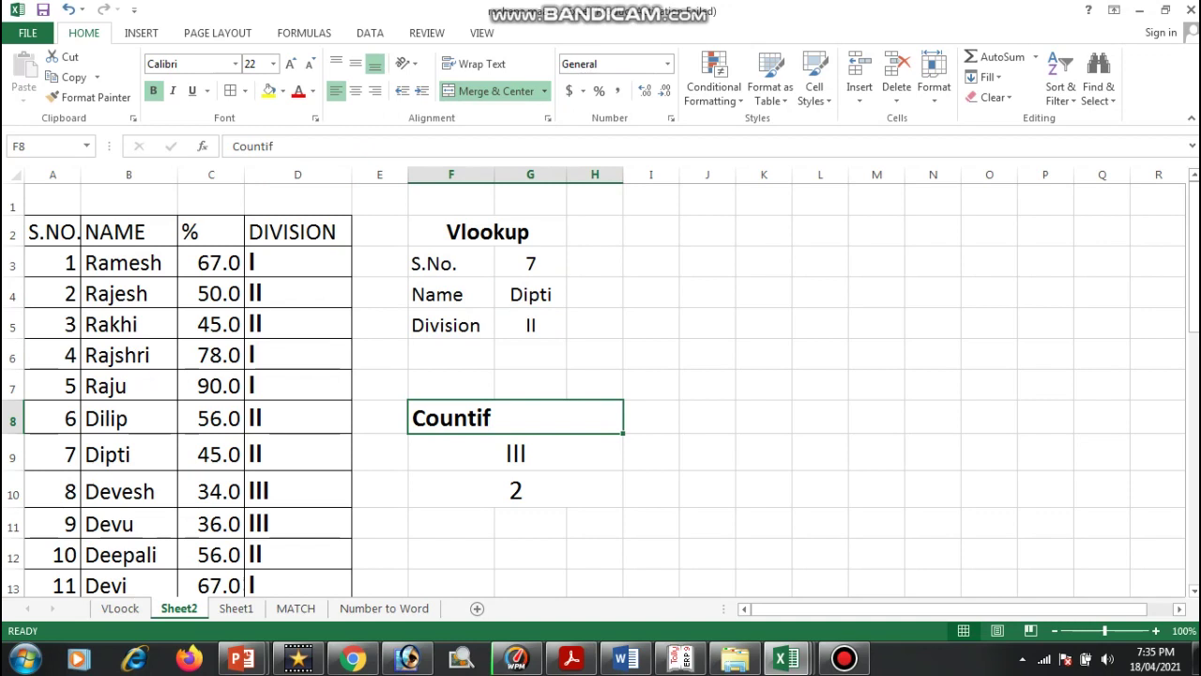
Choose division I from F9's dropdown and view its count.
click(515, 452)
click(630, 462)
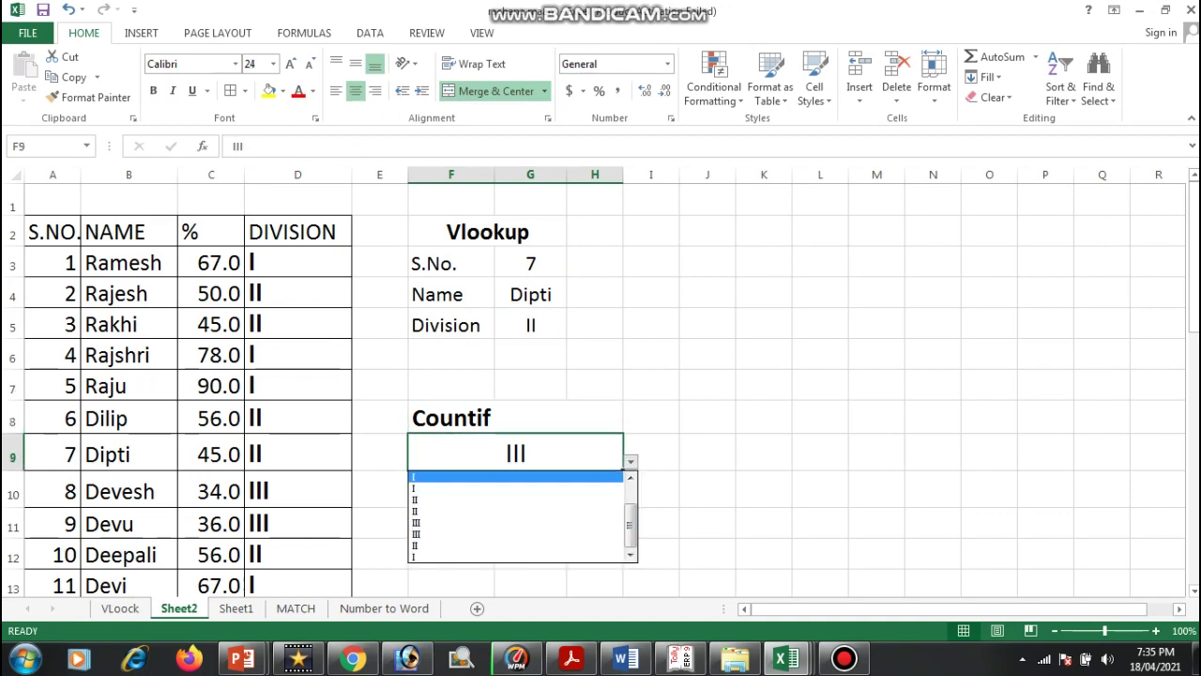
click(431, 473)
click(700, 451)
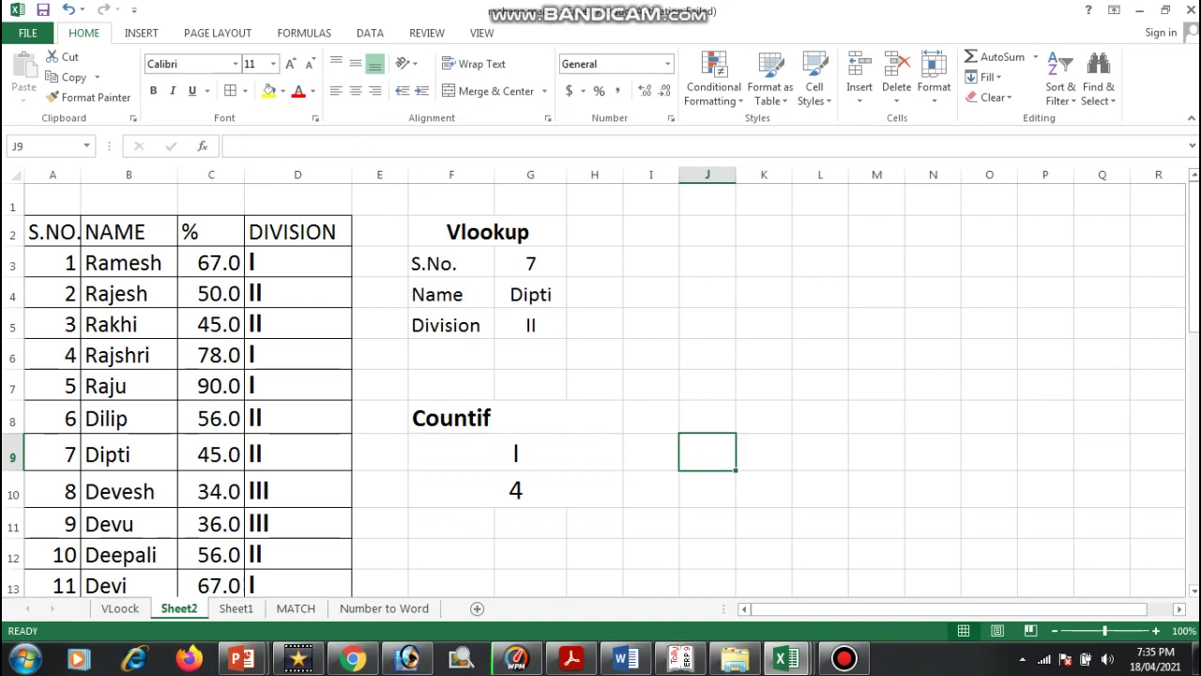
Switch F9's division to II so the count below shows 5.
click(515, 452)
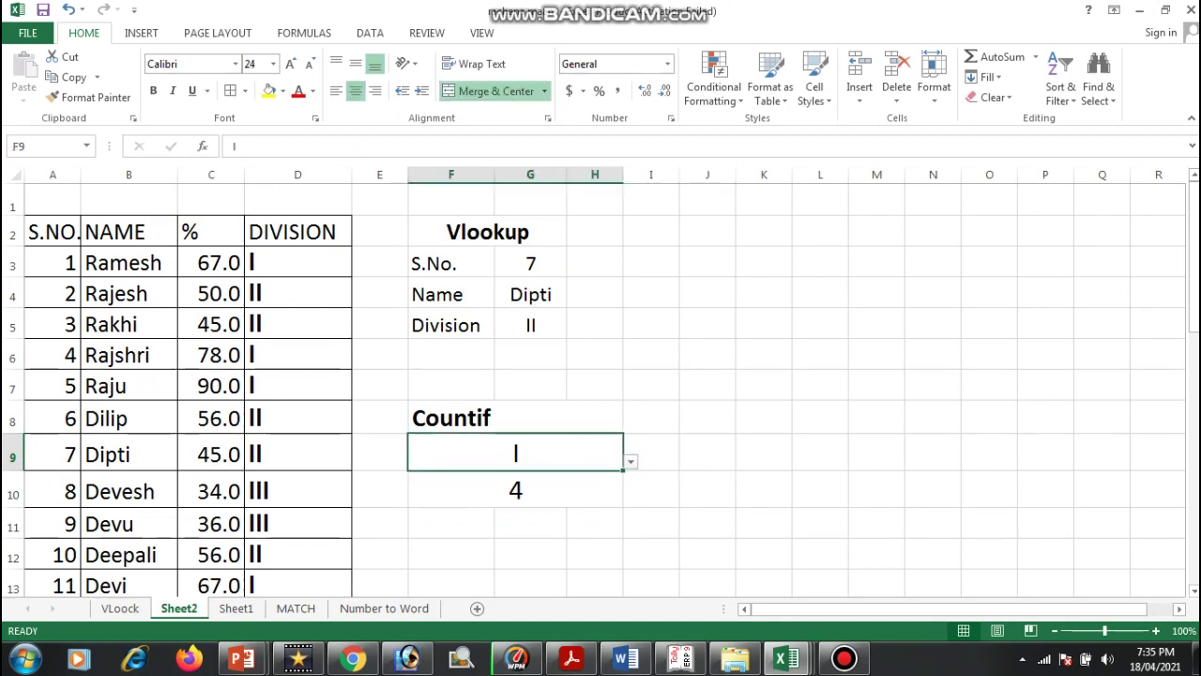
click(631, 462)
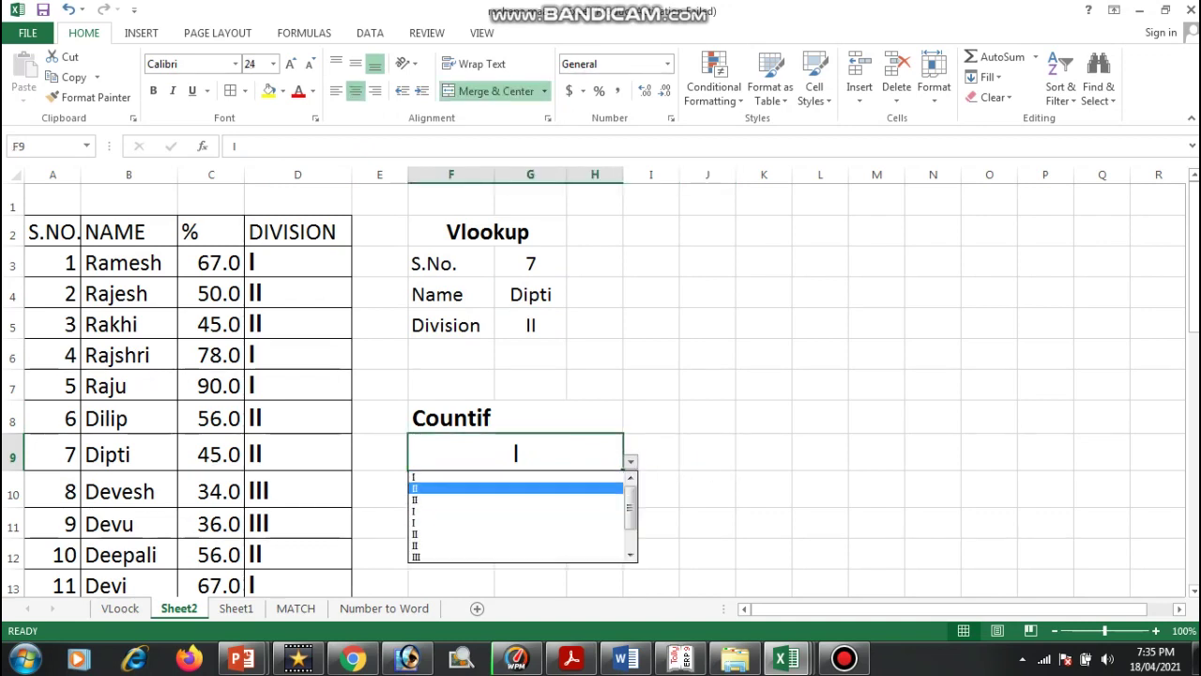
click(441, 489)
click(707, 488)
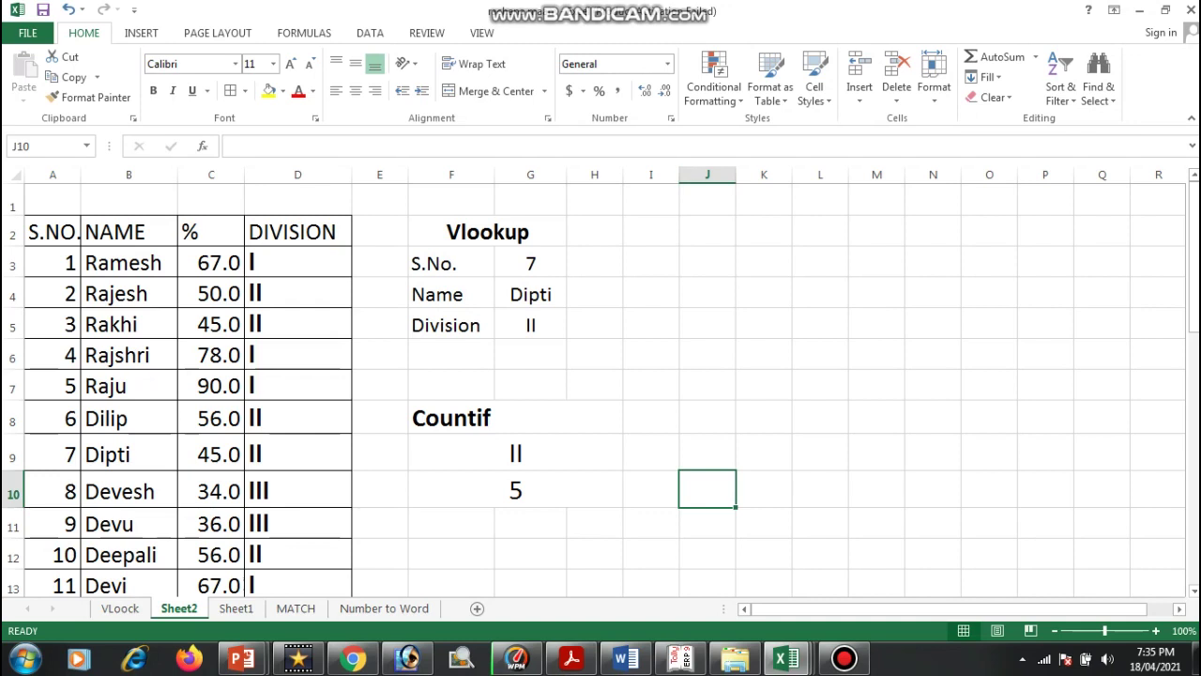
Enter the labels S.NO., NAME and DIVISION in I3:I5, fitting column I's width.
drag(679, 174, 760, 174)
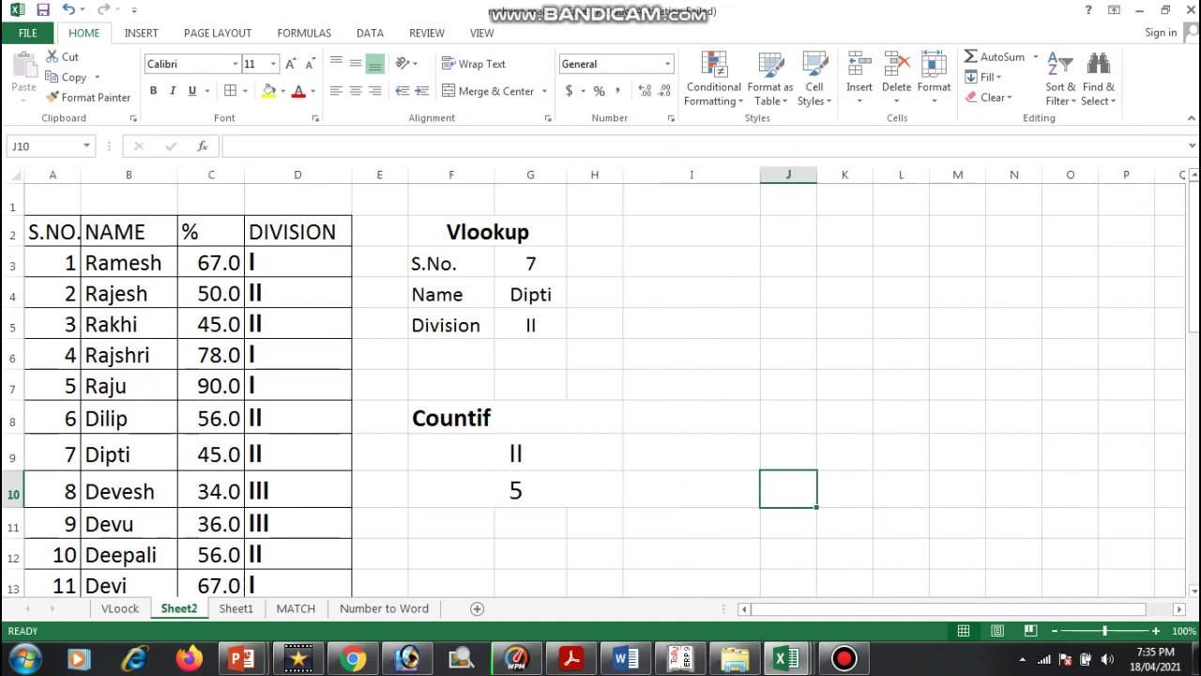
click(692, 260)
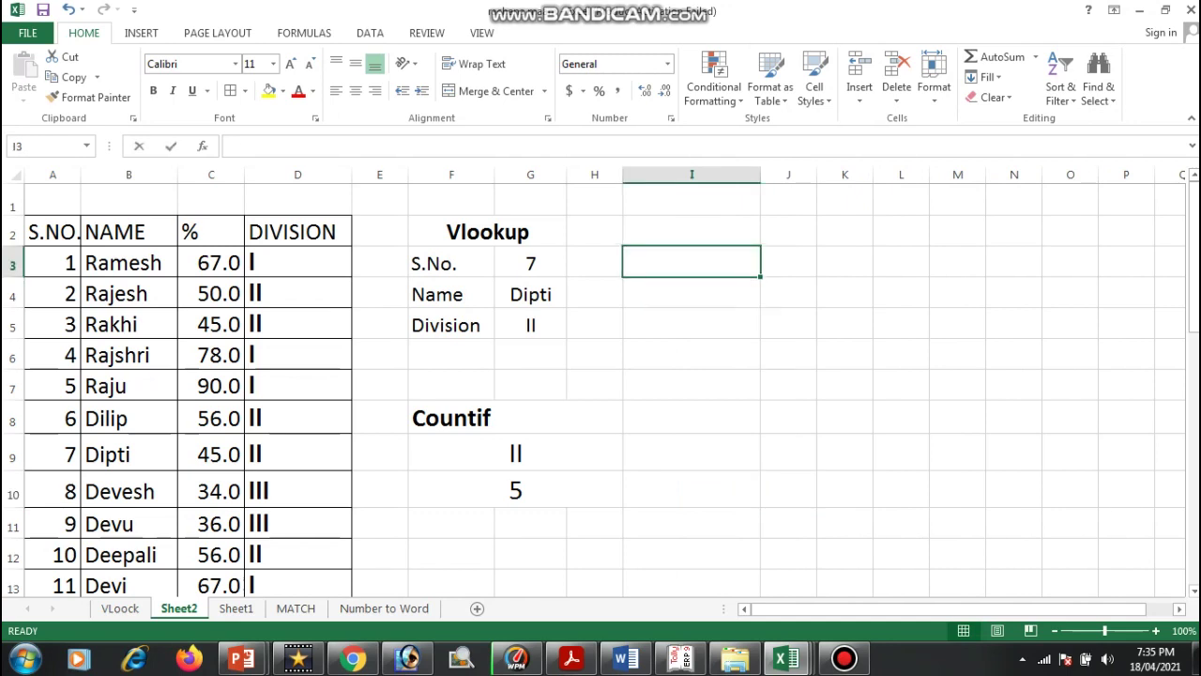
text(S.NO.)
key(Tab)
key(Down)
click(691, 294)
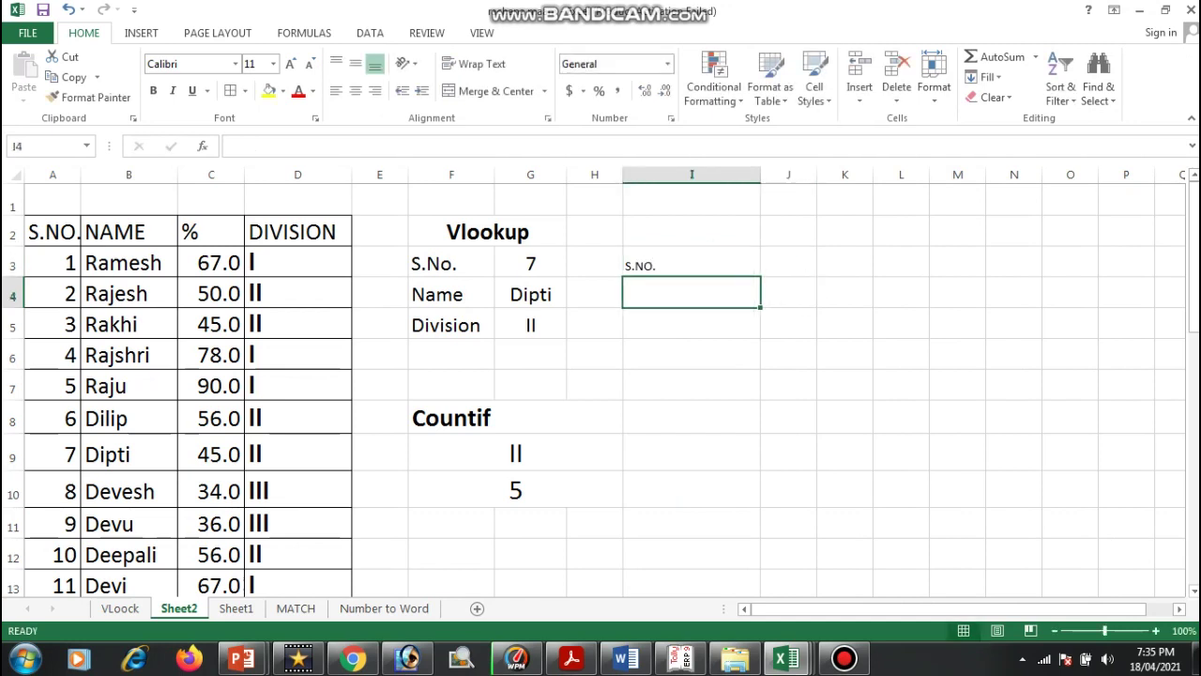
text(NAME)
key(Return)
text(DIVISION)
key(Tab)
drag(760, 175, 720, 174)
Enlarge the I3:I5 labels to font size 18 and widen column J.
drag(671, 265, 671, 327)
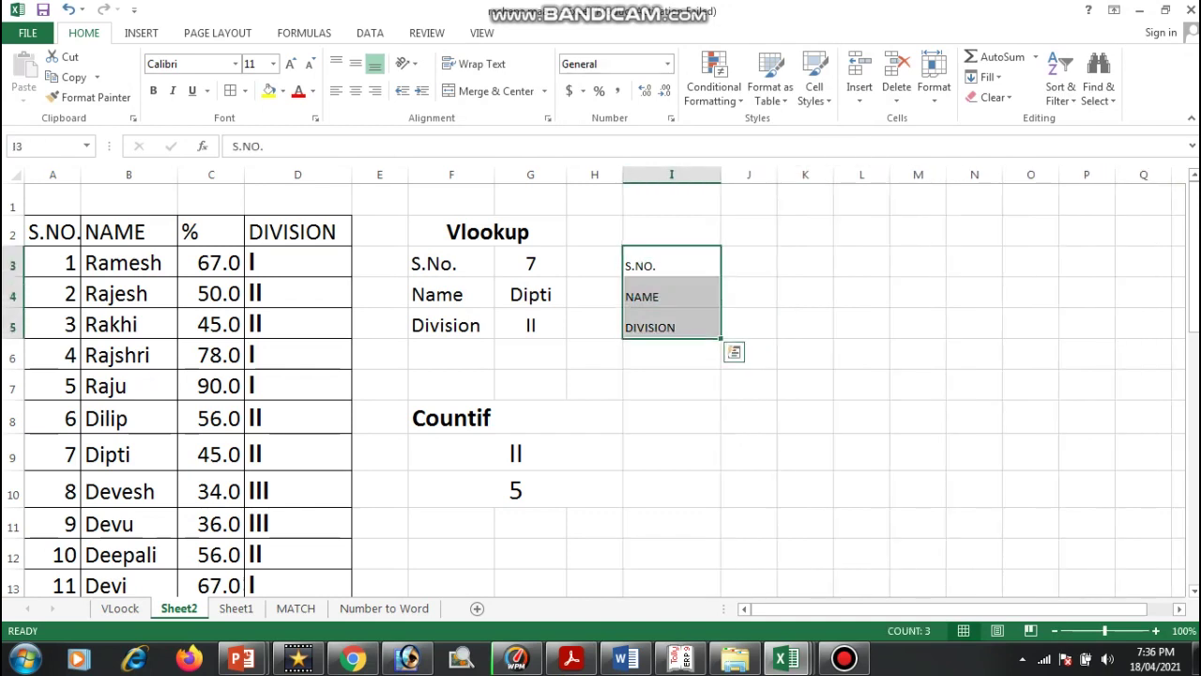
key(ctrl+backslash)
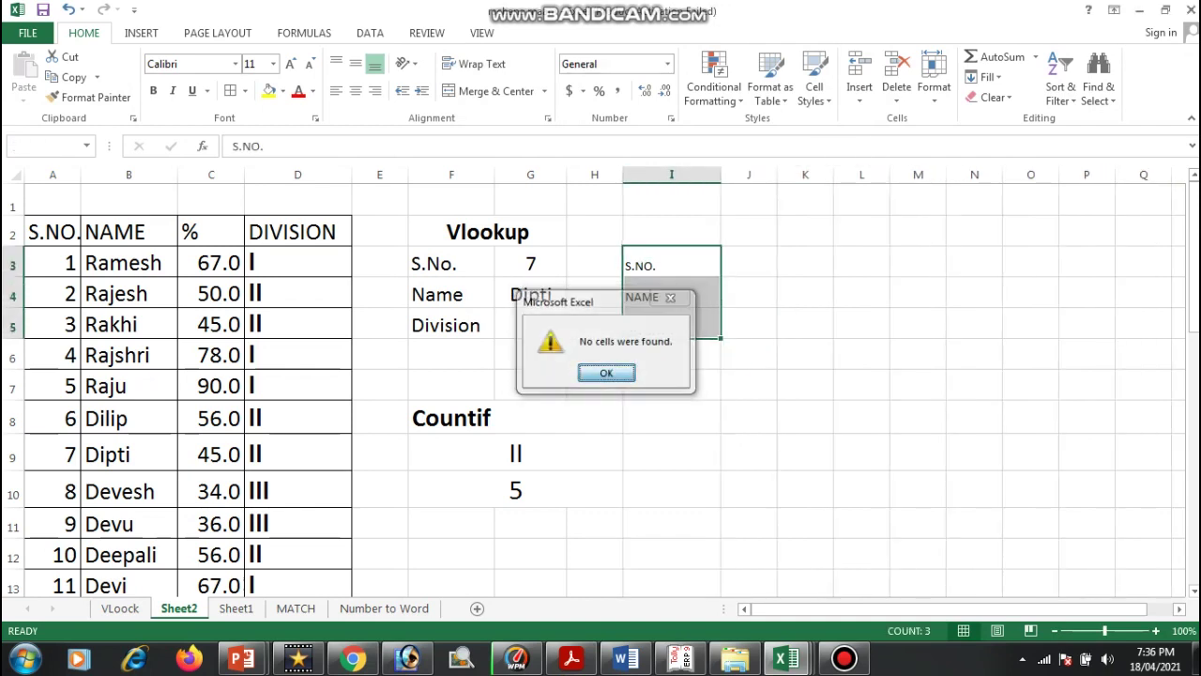
key(Return)
click(290, 63)
click(290, 64)
click(290, 64)
click(290, 64)
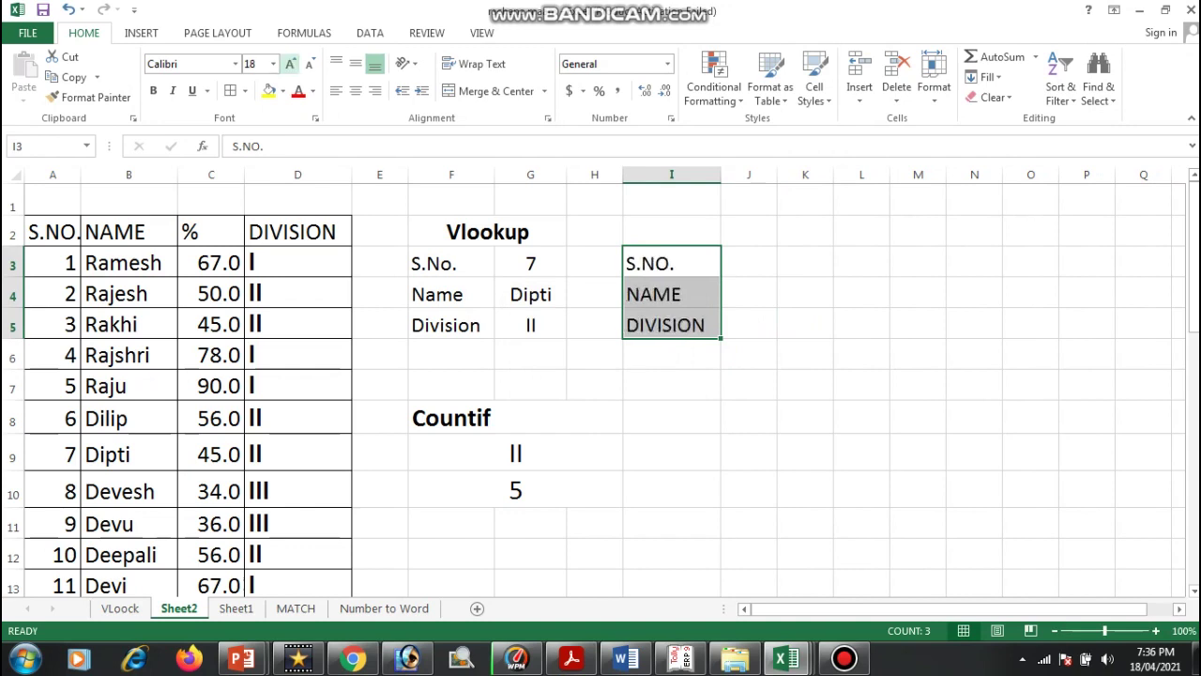
drag(777, 174, 843, 174)
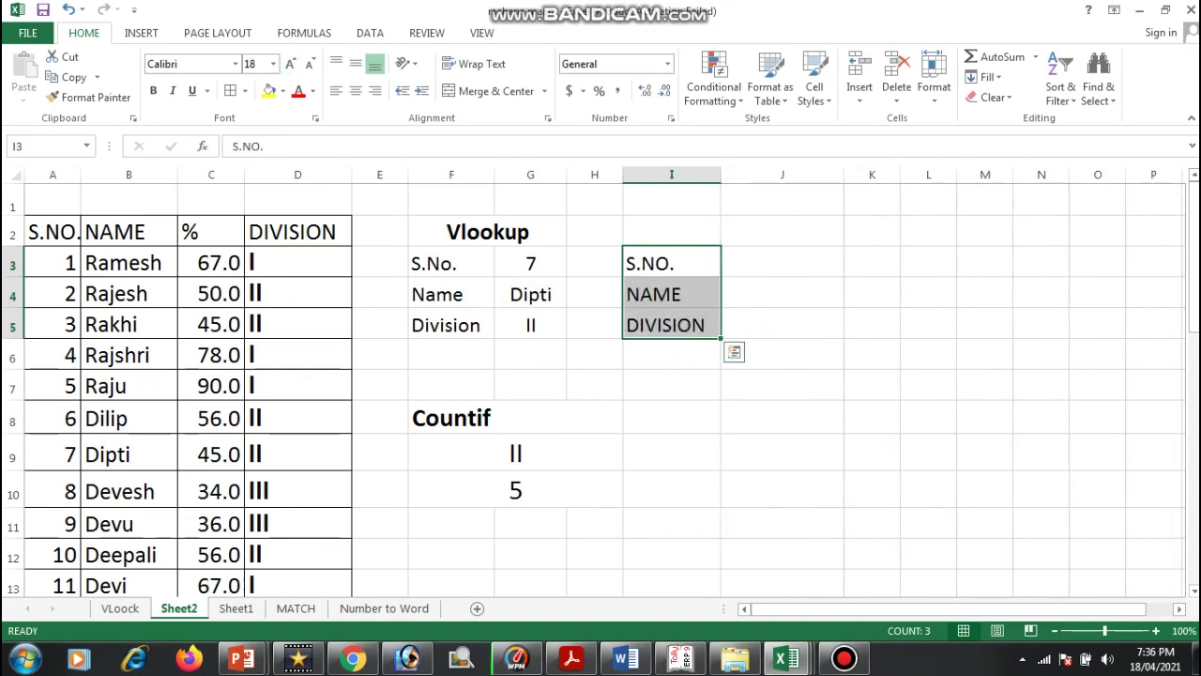
click(782, 262)
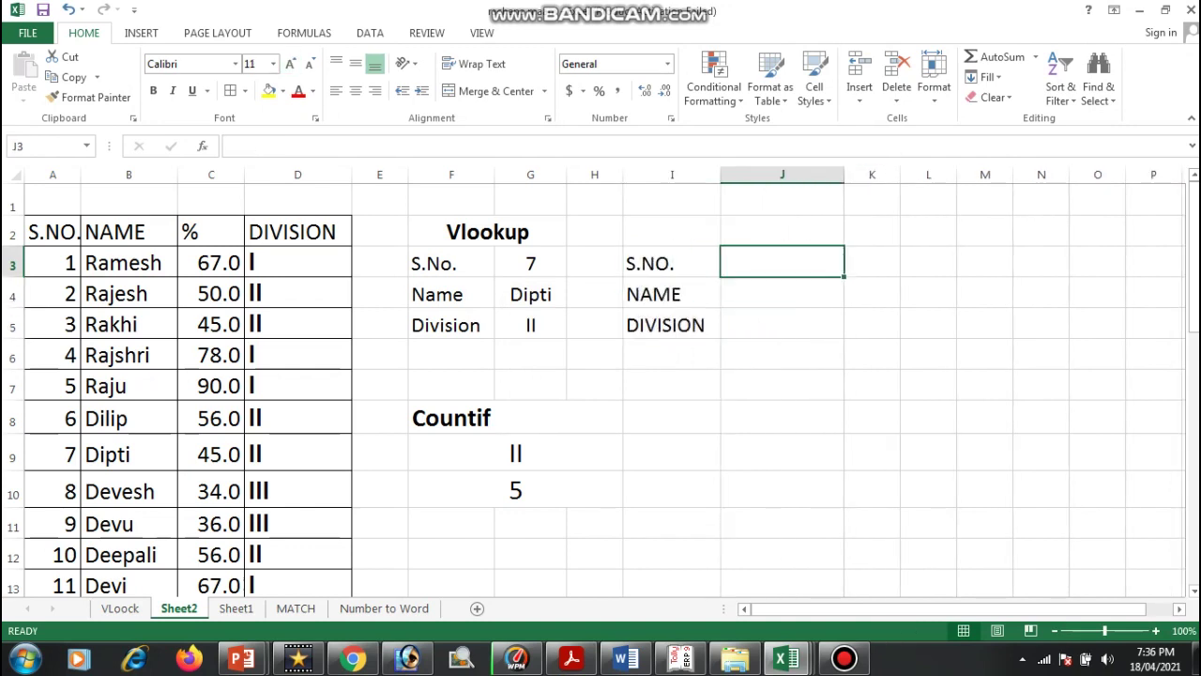
Begin a VLOOKUP in J4 with J3 as lookup value and A2:D13 as the table.
click(782, 293)
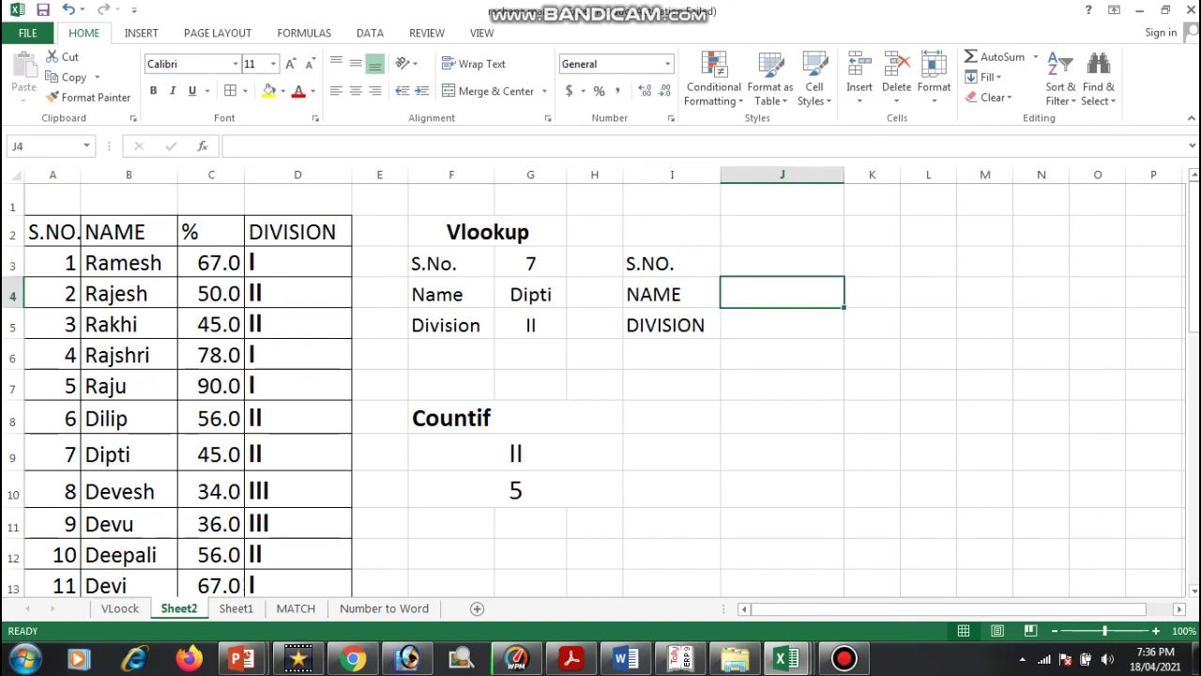
text(=)
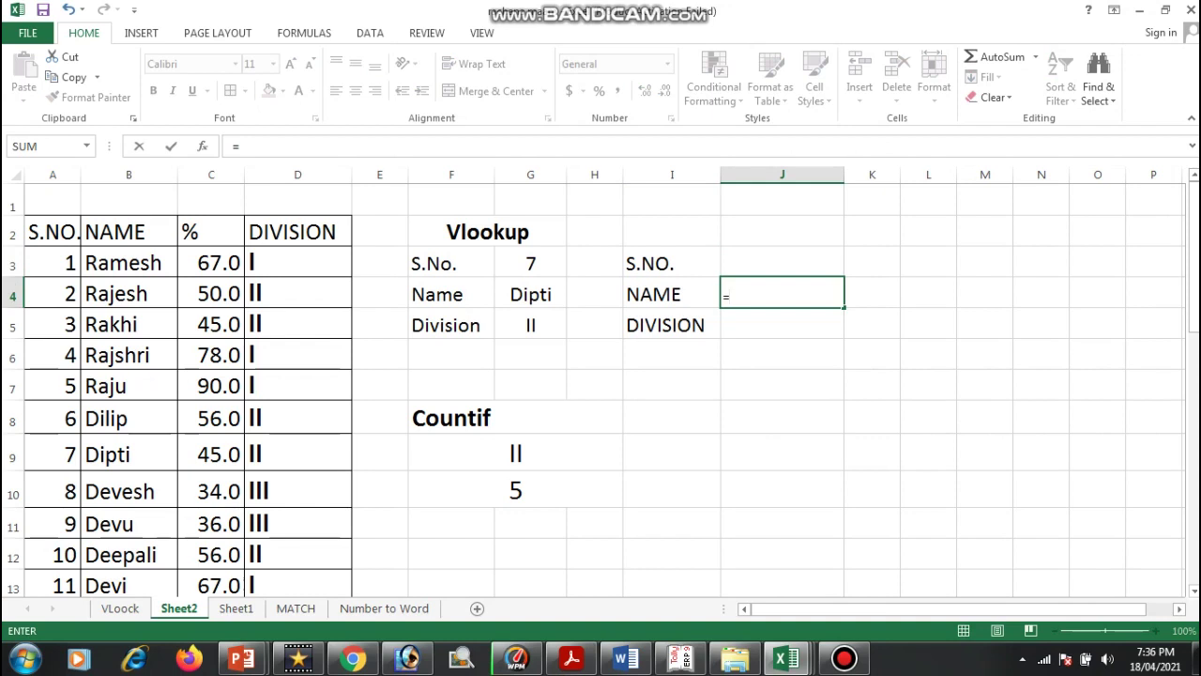
text(vol)
key(BackSpace)
key(BackSpace)
text(LOOKUP)
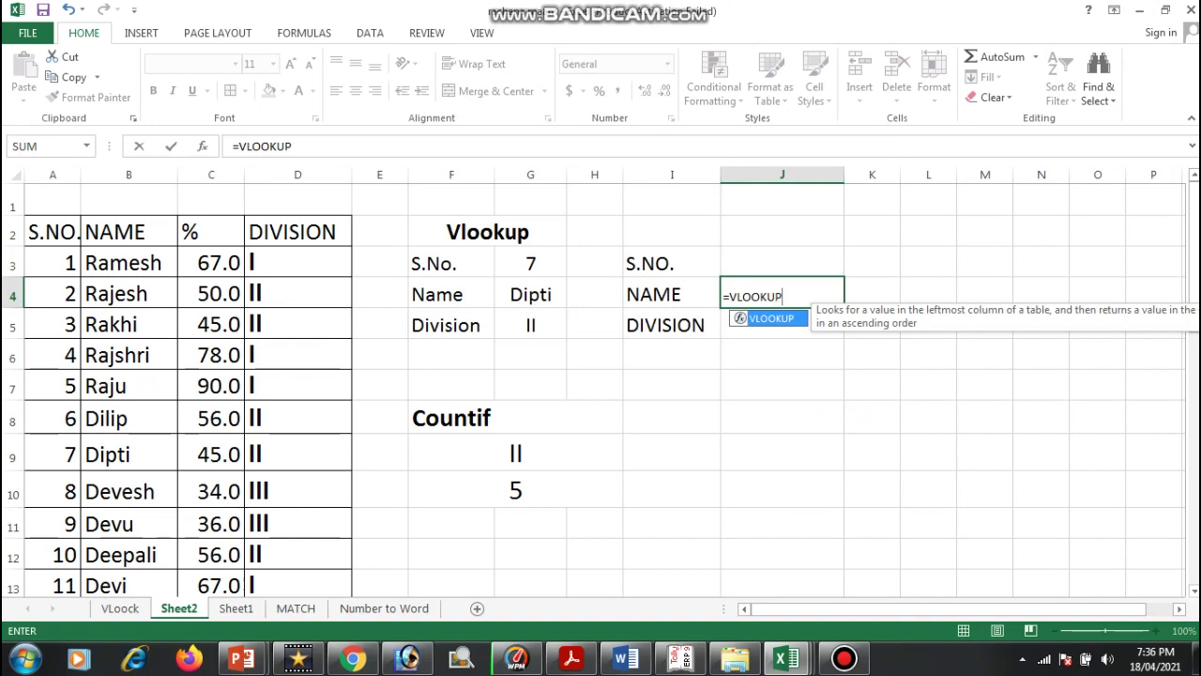
text(()
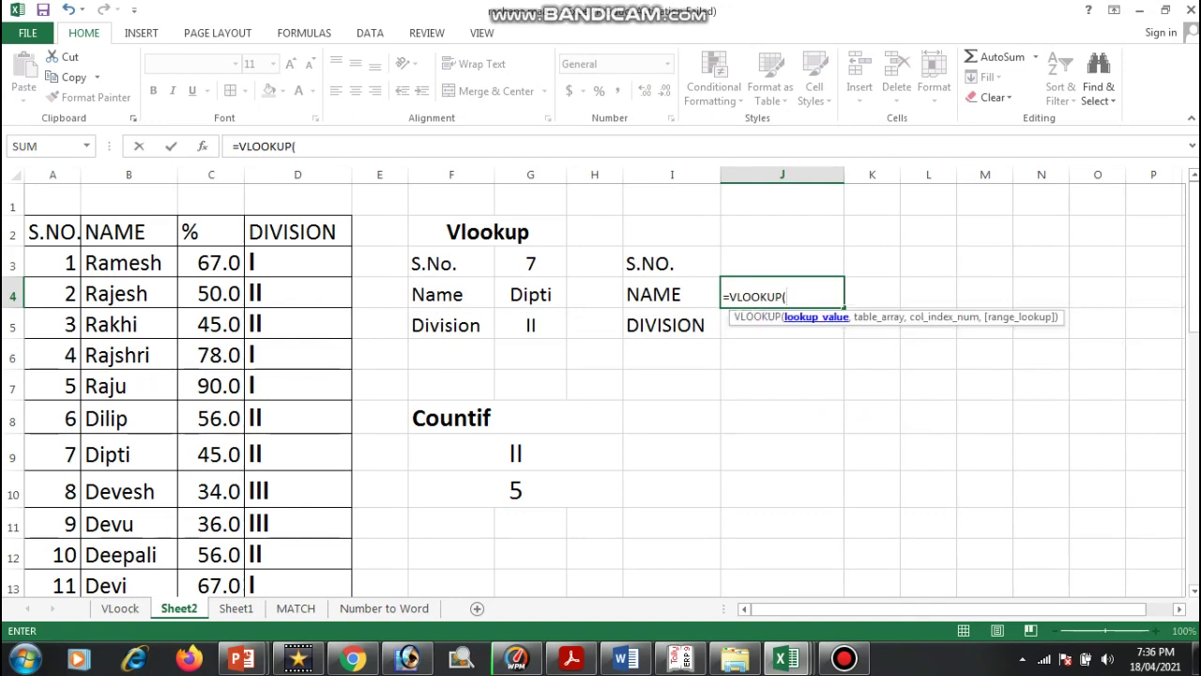
key(Up)
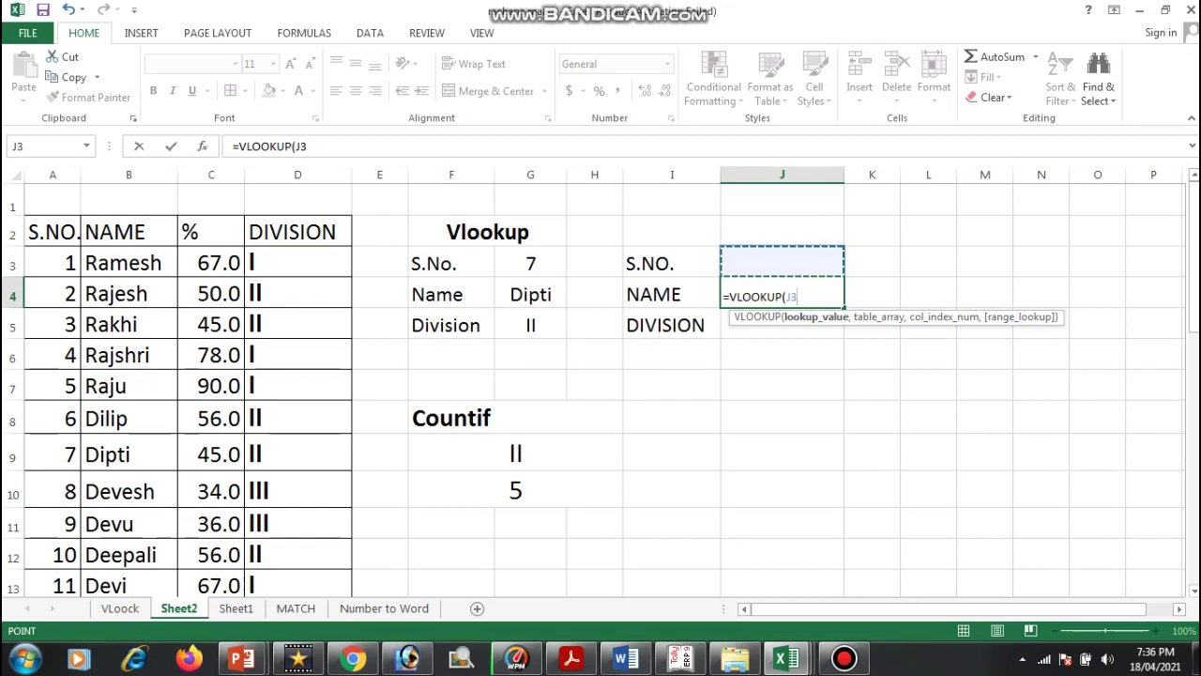
text(,)
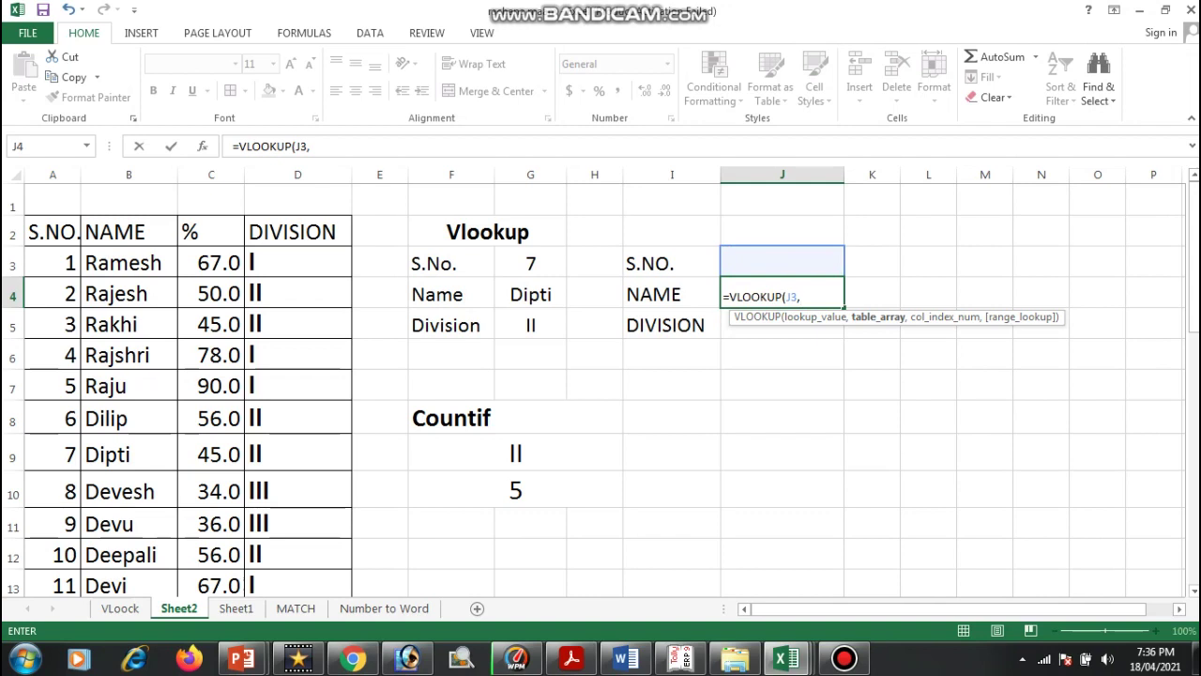
drag(47, 263, 355, 563)
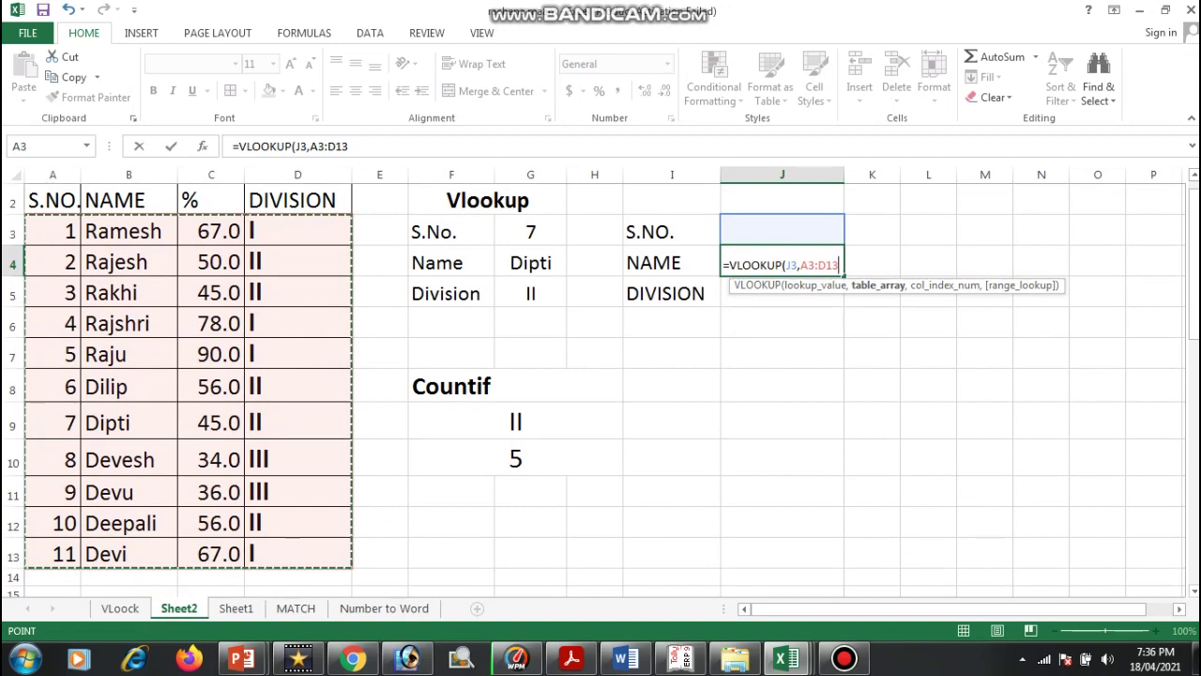
scroll(601, 390, up, 1)
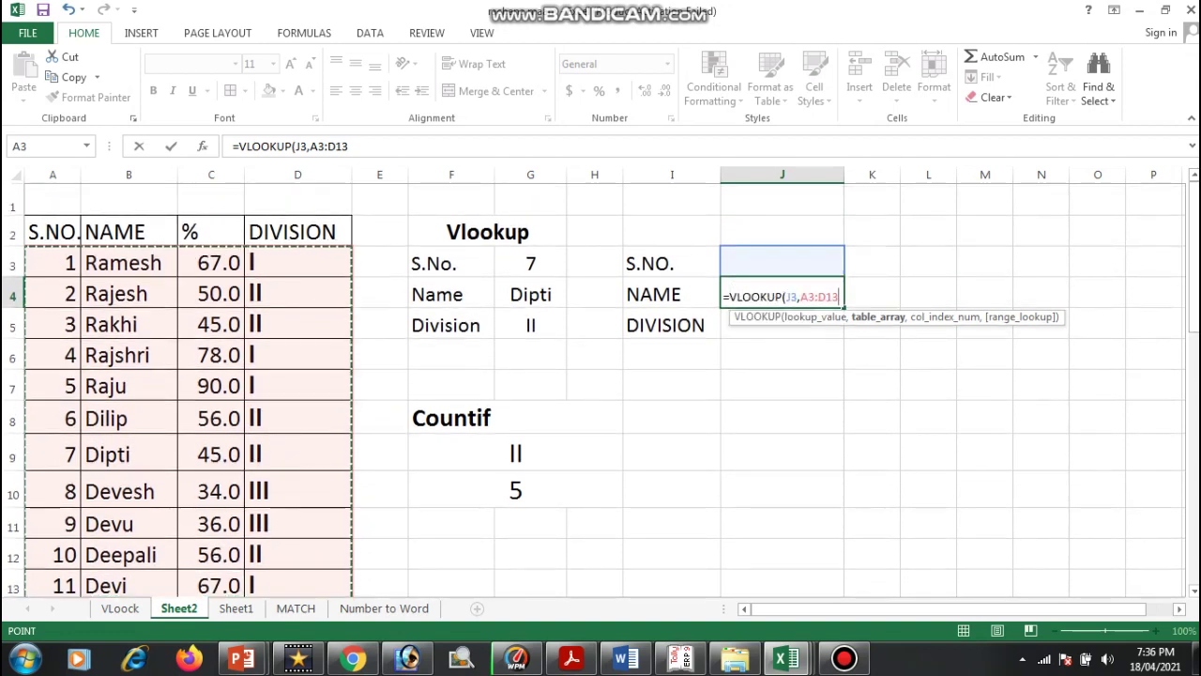
mouse_move(42, 231)
mouse_down()
mouse_move(350, 429)
mouse_move(352, 592)
mouse_up()
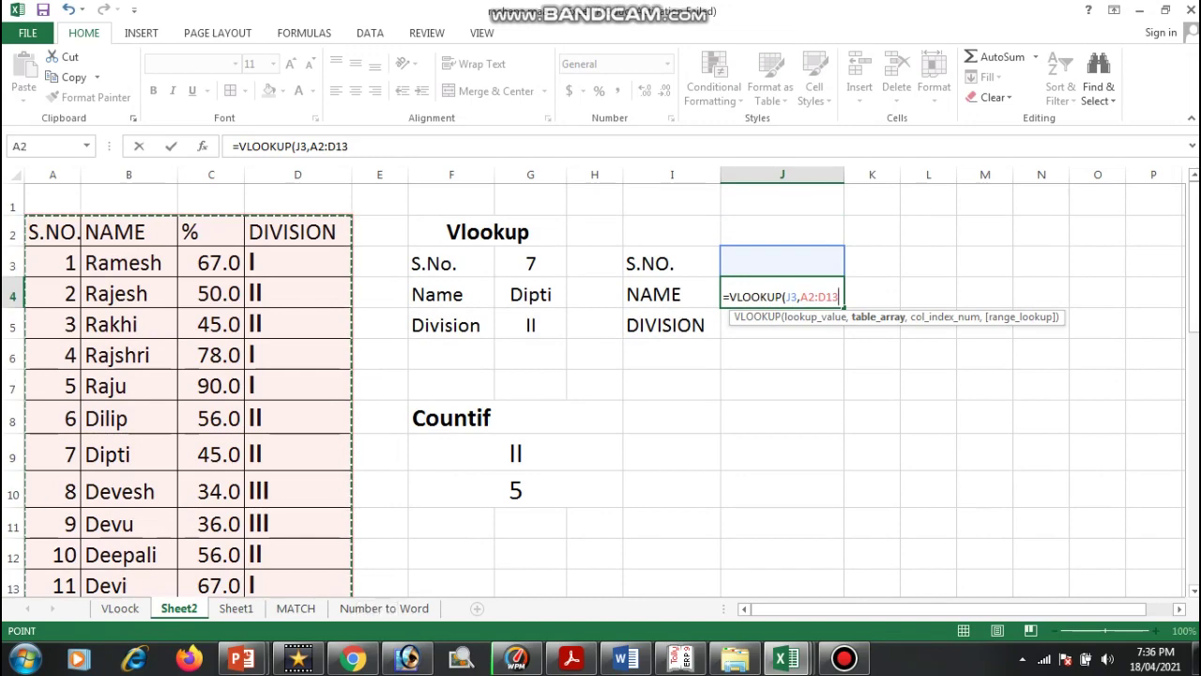
mouse_move(1193, 246)
mouse_down()
mouse_move(1194, 264)
mouse_move(1194, 246)
mouse_up()
Finish J4 as =VLOOKUP(J3,A2:D13,2), which shows #N/A for now.
text(,)
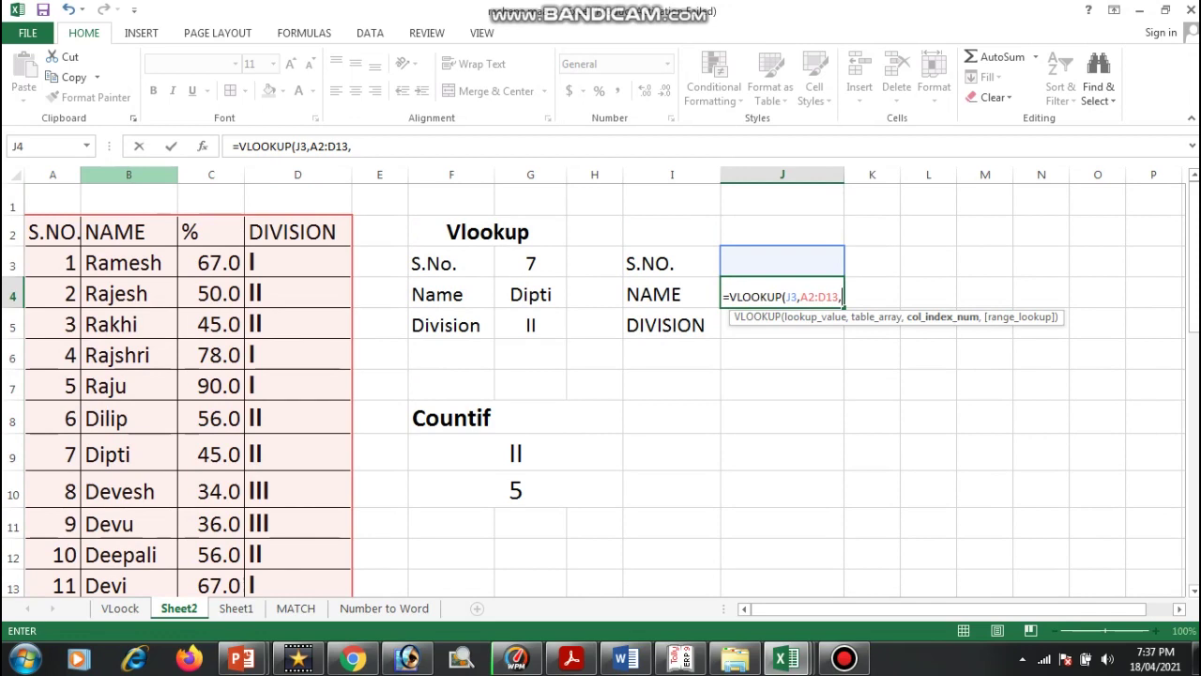
click(129, 175)
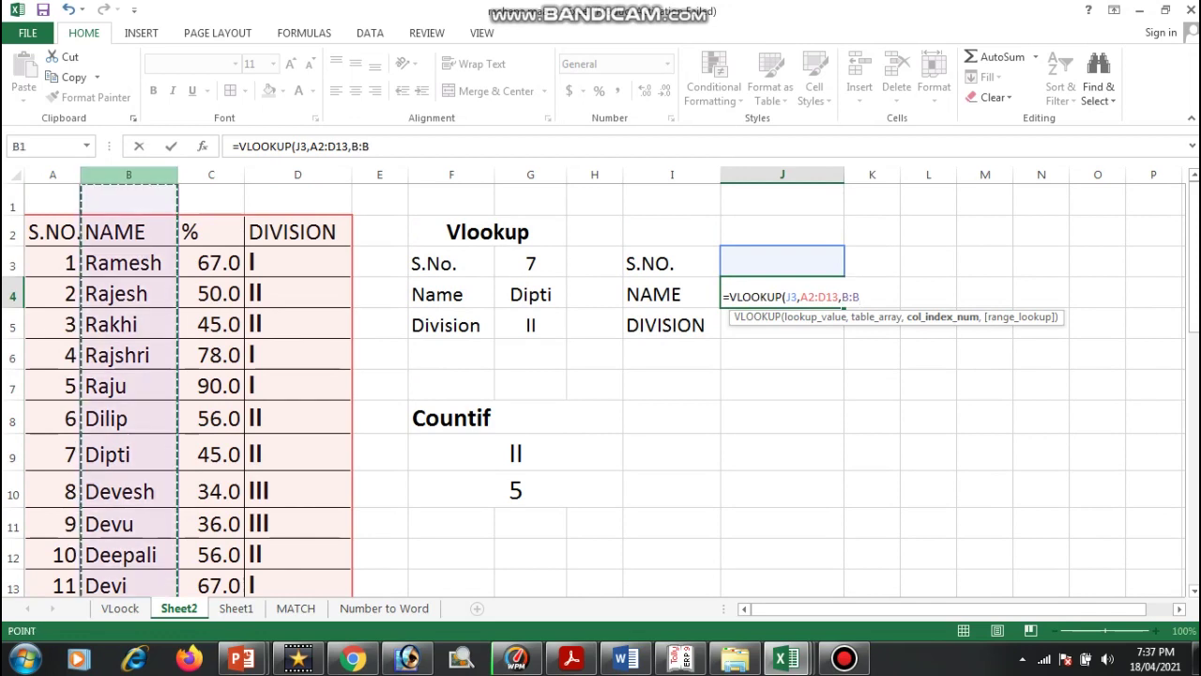
key(BackSpace)
key(BackSpace)
key(BackSpace)
text(2)
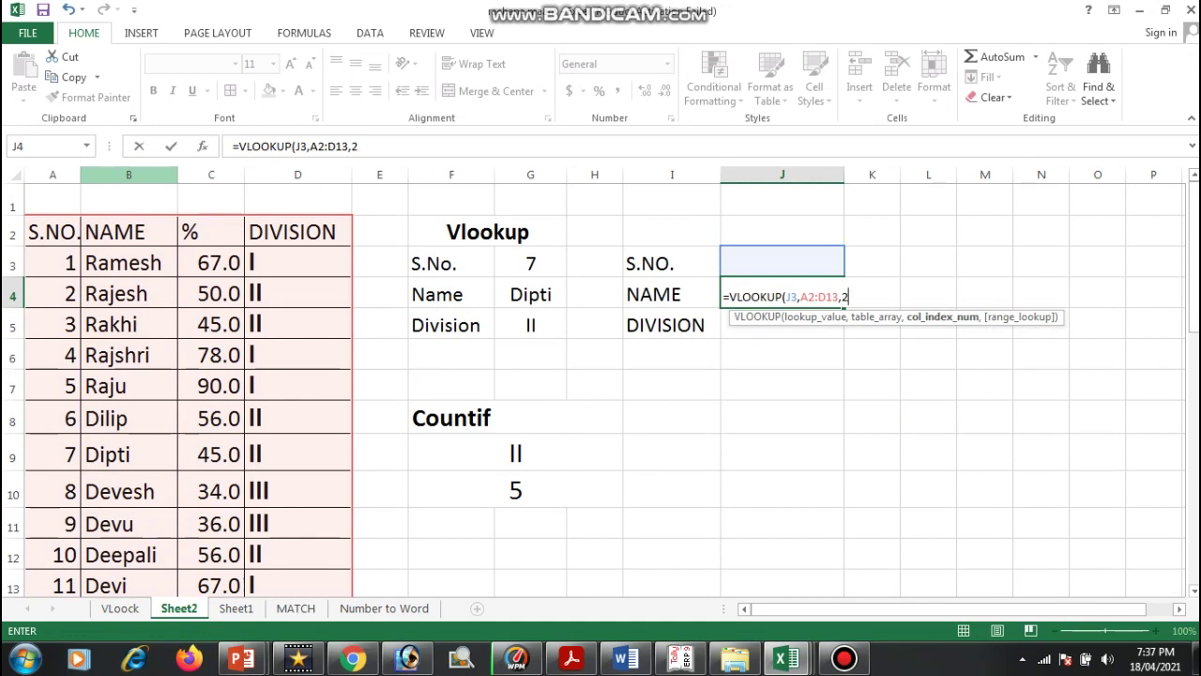
text())
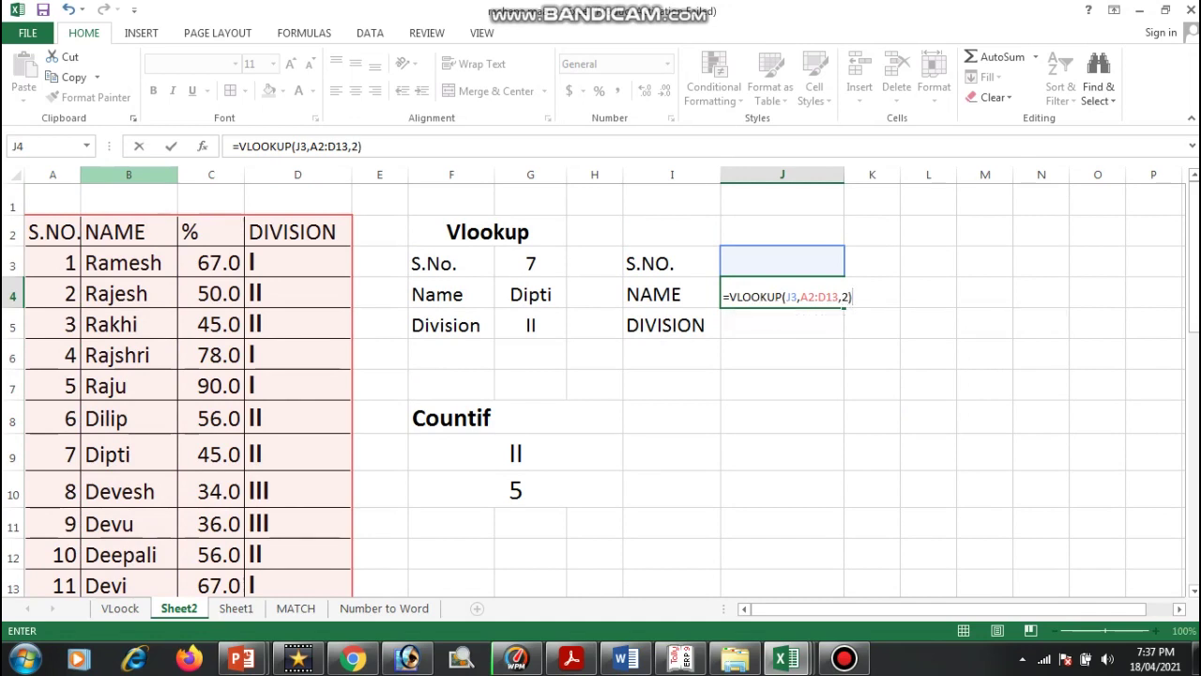
key(Return)
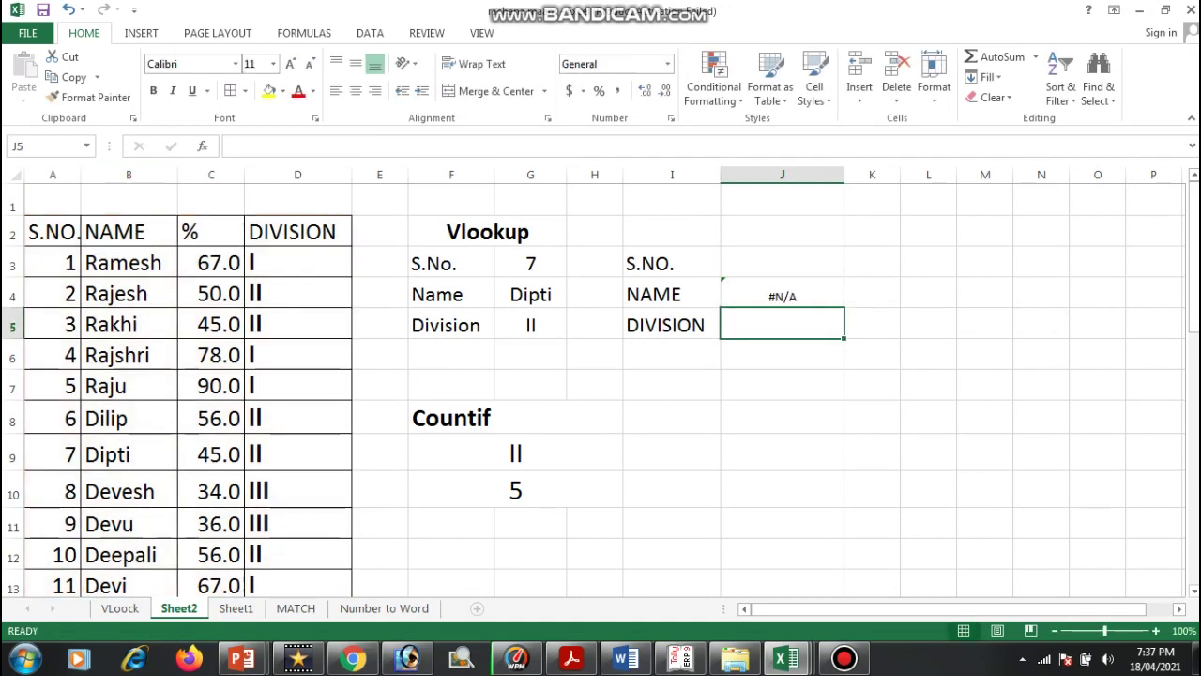
Enter serial number 3 in J3 so J4 shows Rakhi, then start a VLOOKUP in J5.
click(781, 262)
text(3)
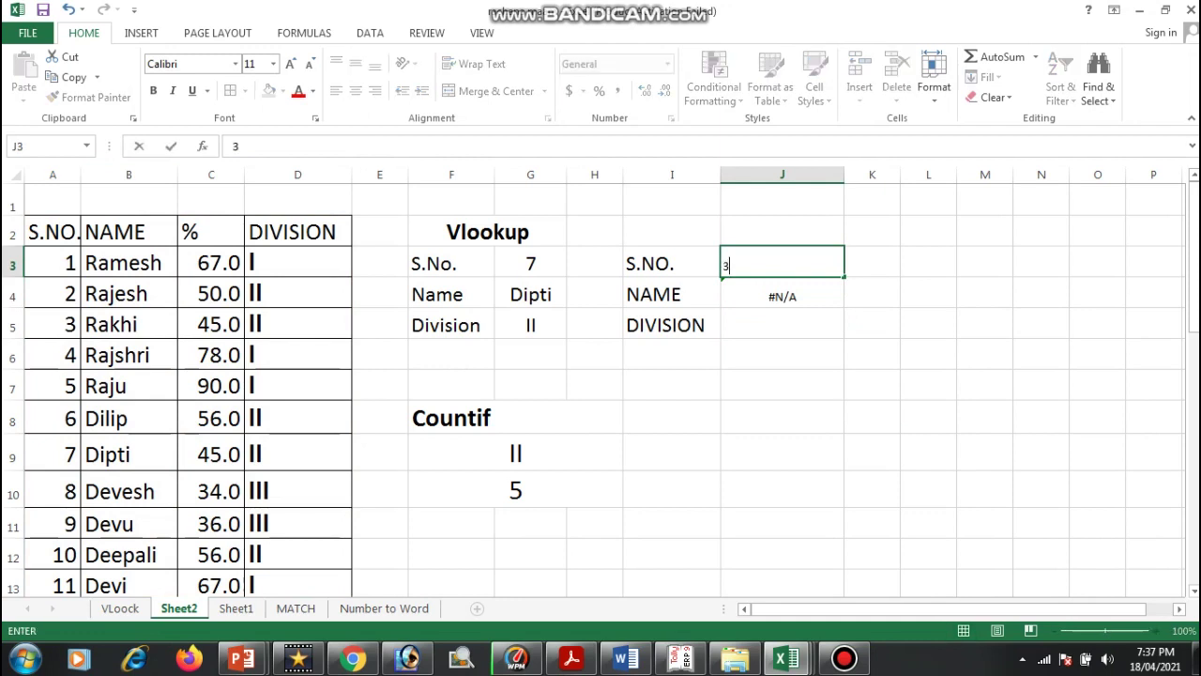
key(Return)
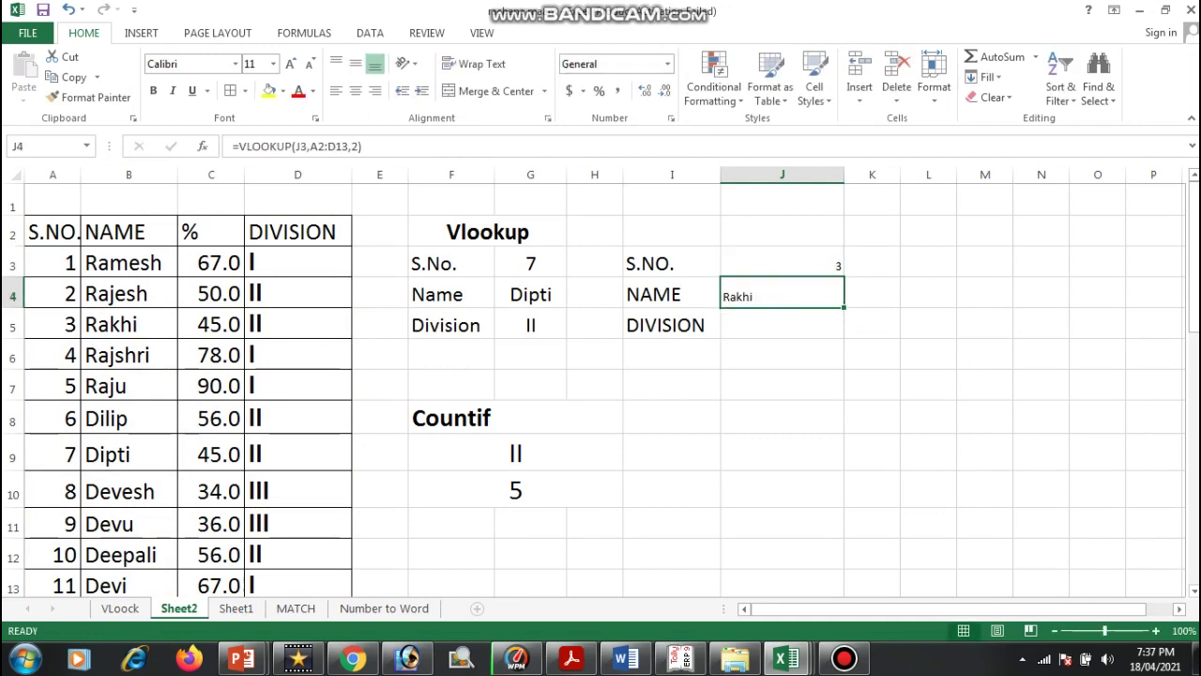
click(782, 323)
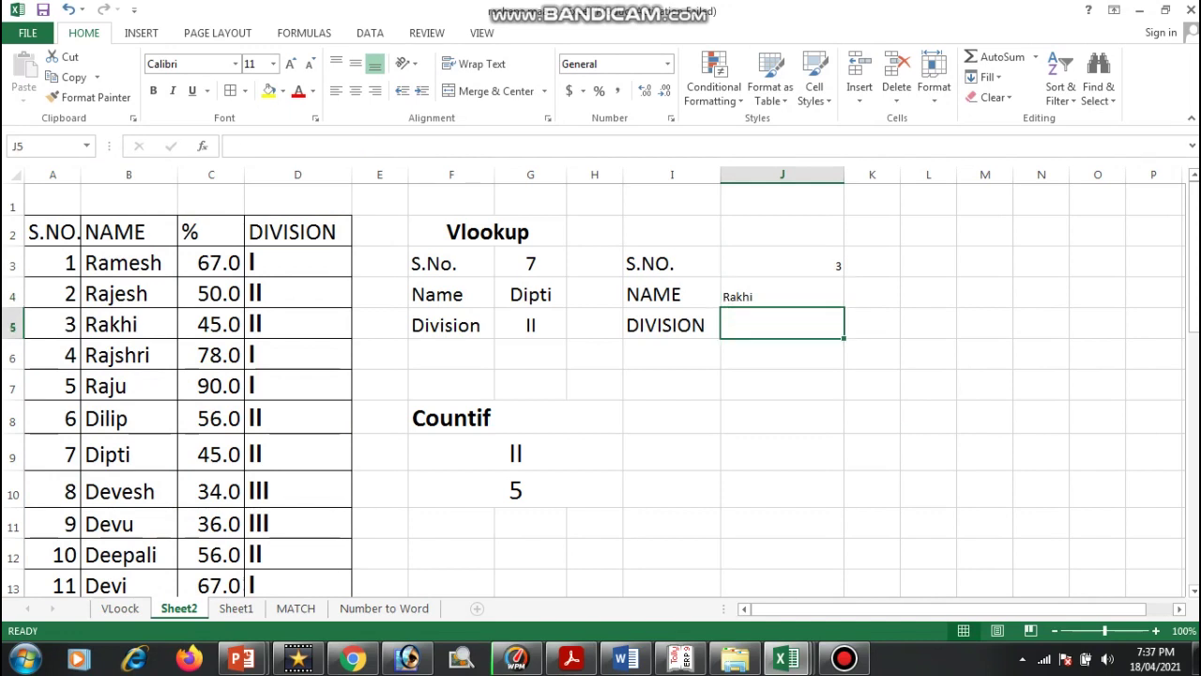
text(=VLOOKUP)
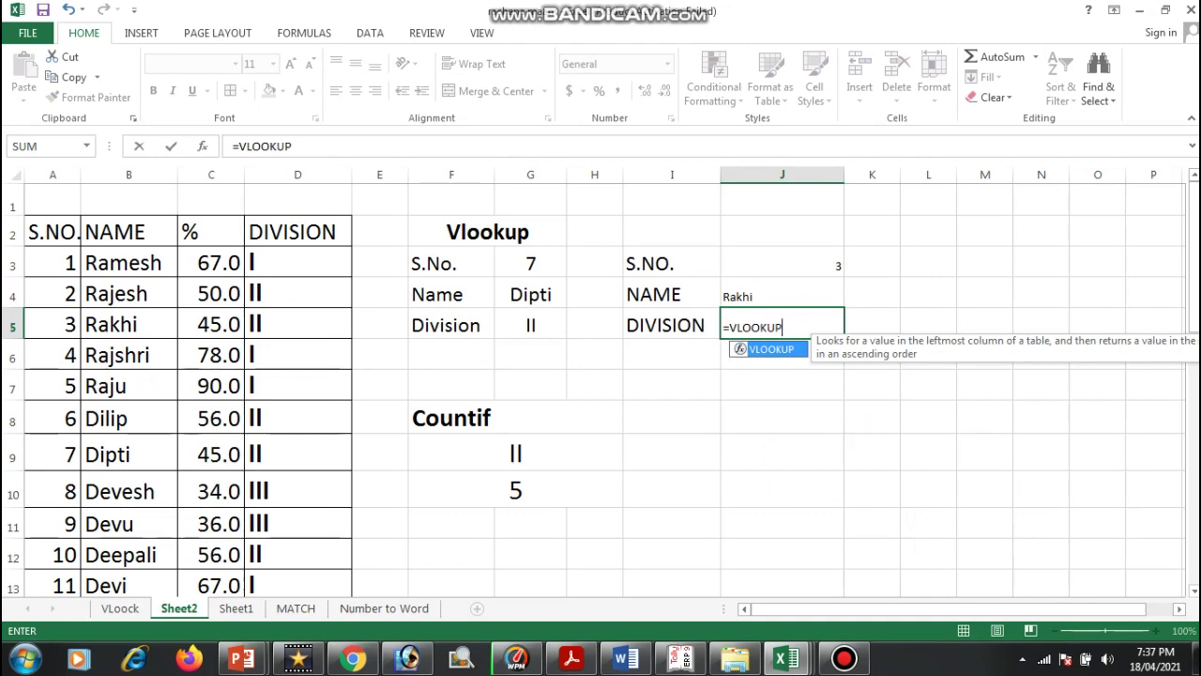
text(()
Complete J5 as =VLOOKUP(J3,A2:D13,4), returning division II for serial 3.
click(782, 263)
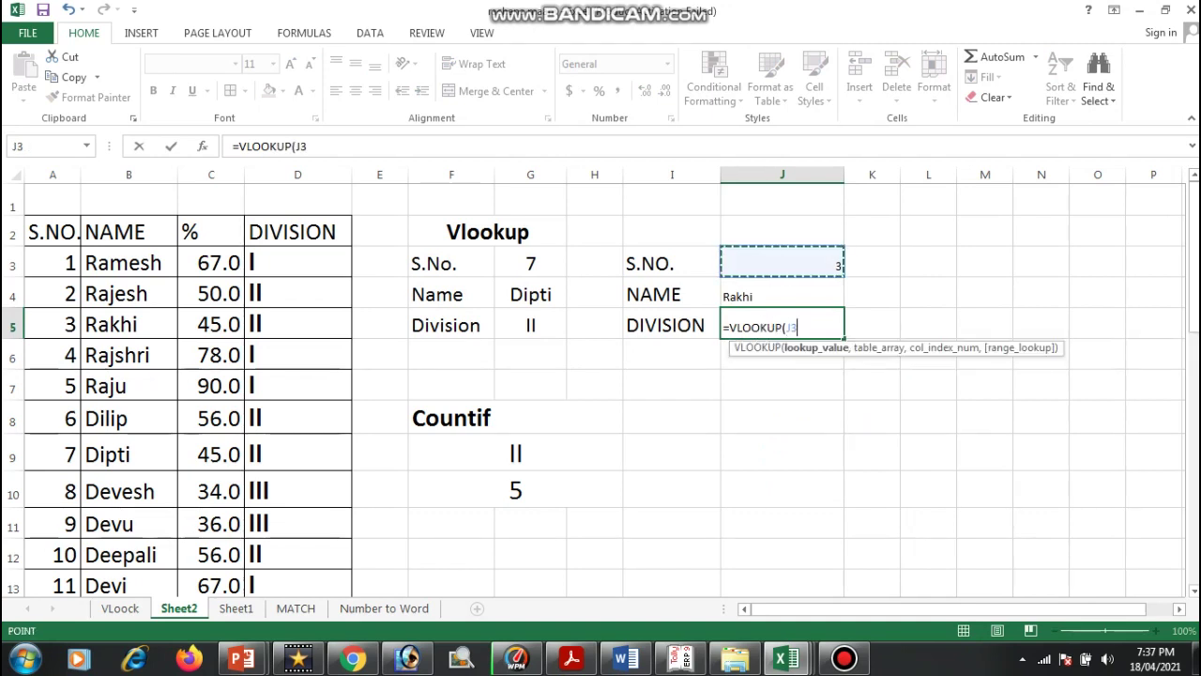
text(,)
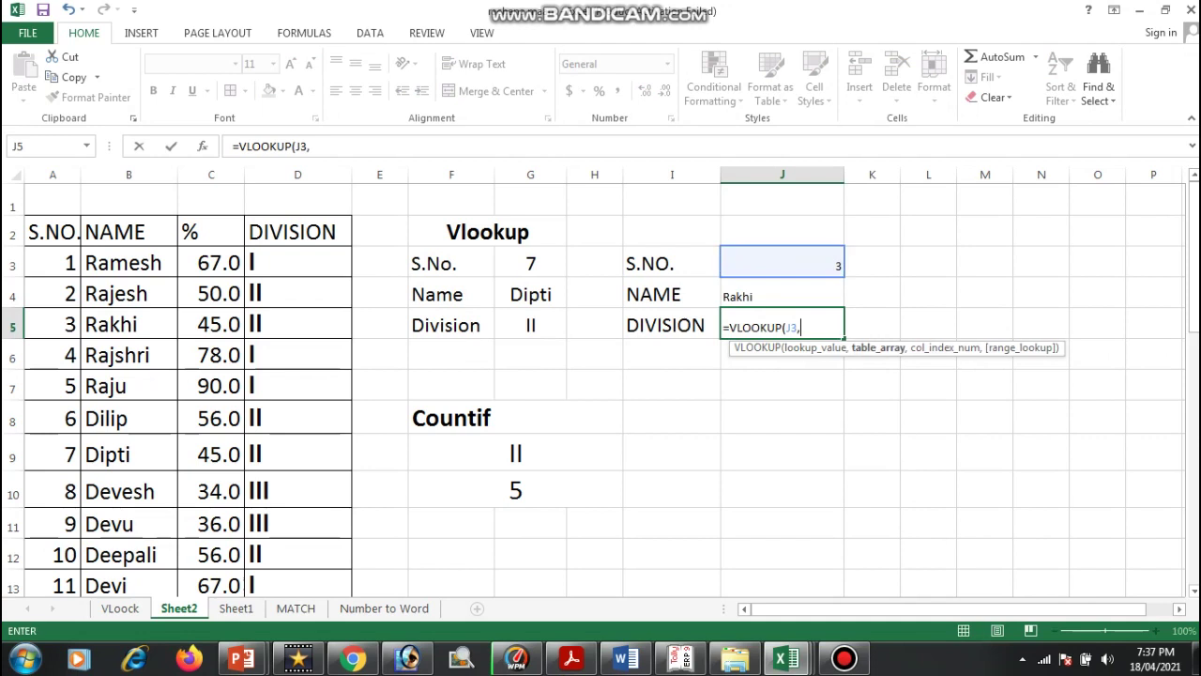
drag(52, 232, 349, 563)
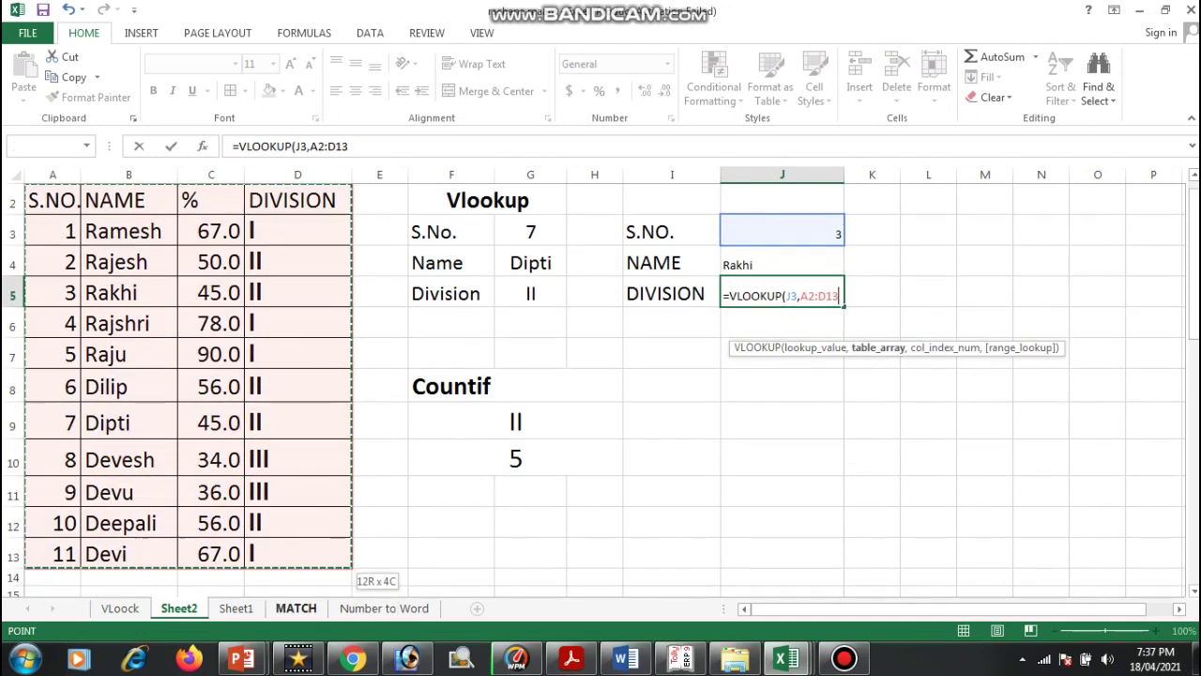
text(,)
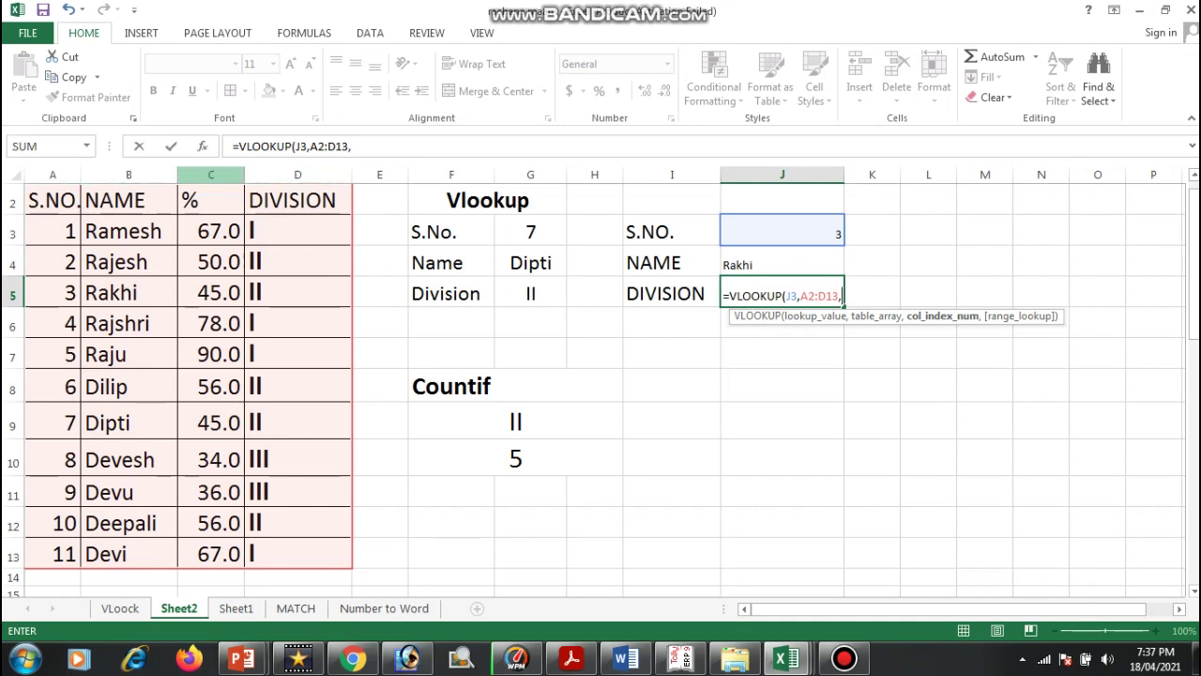
text(4)
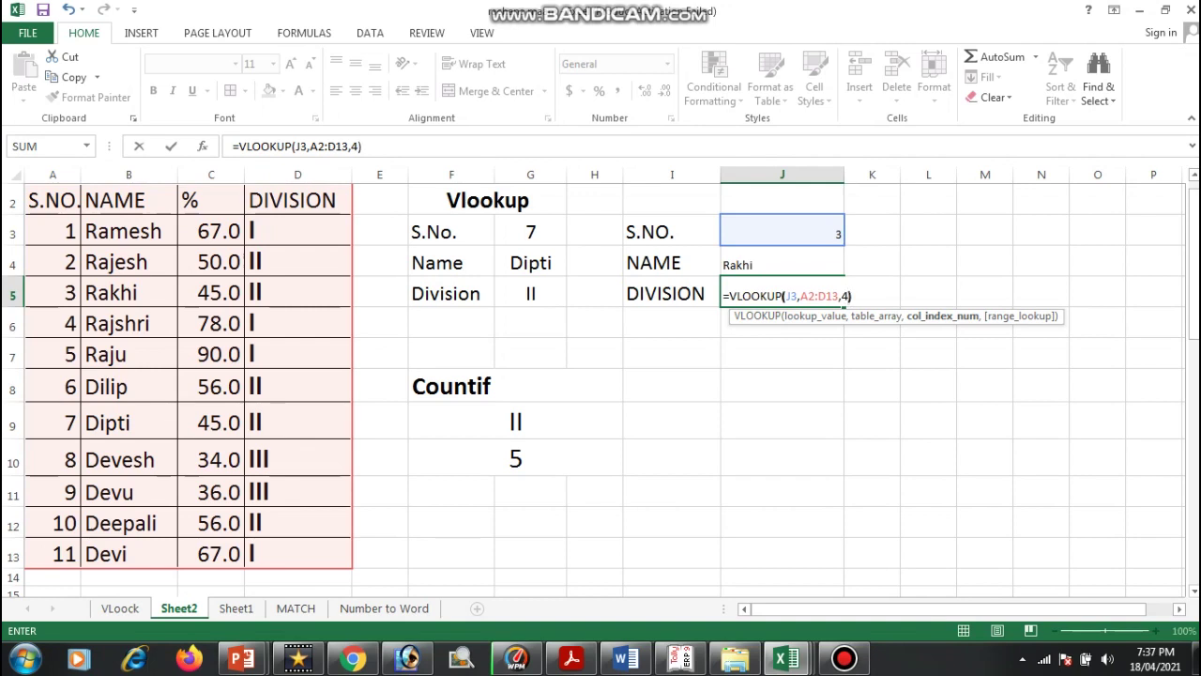
key(Return)
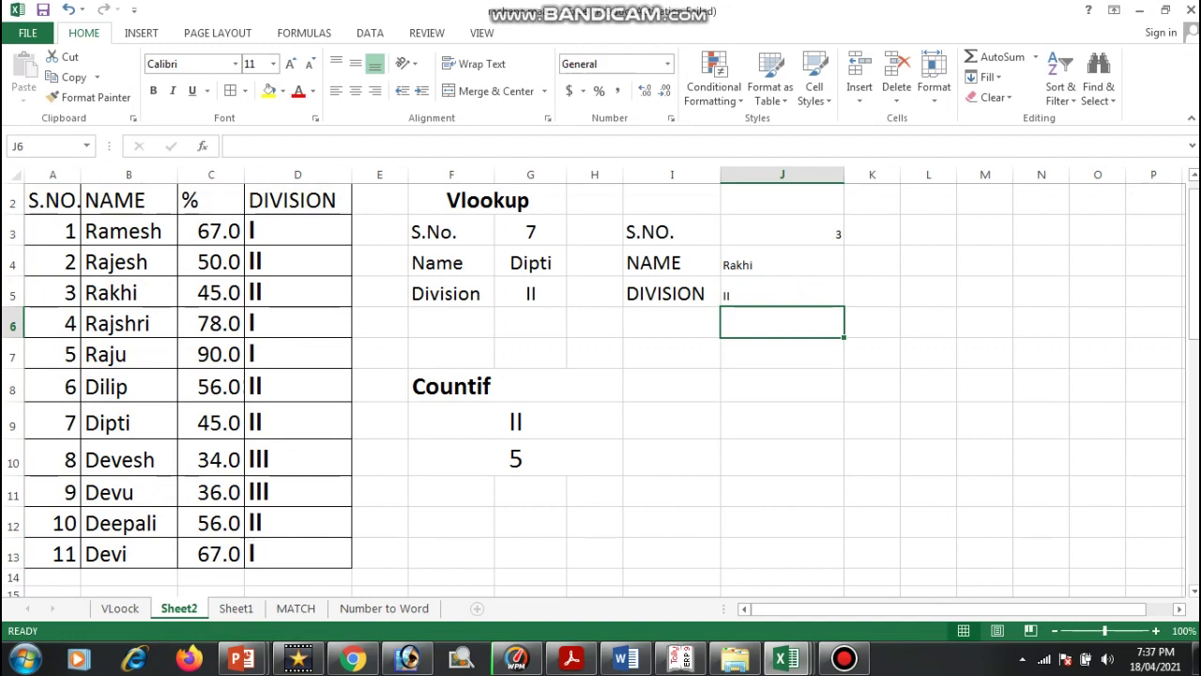
Test serial number 7 in J3, giving Dipti and division II.
click(782, 293)
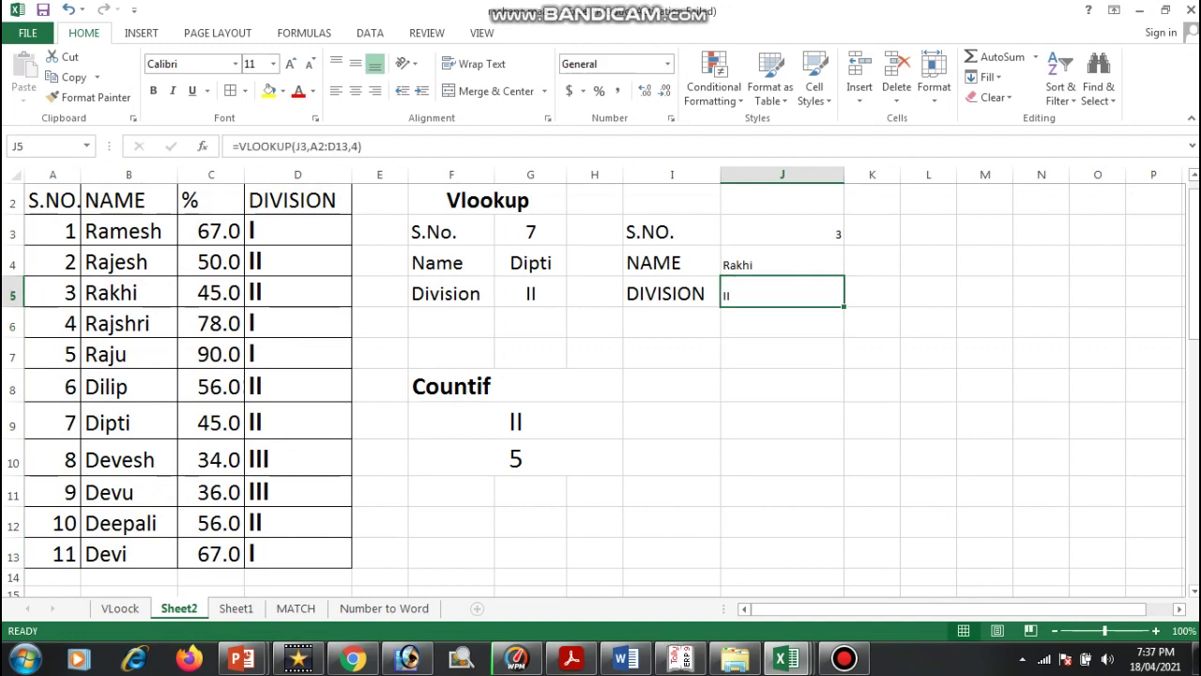
click(782, 231)
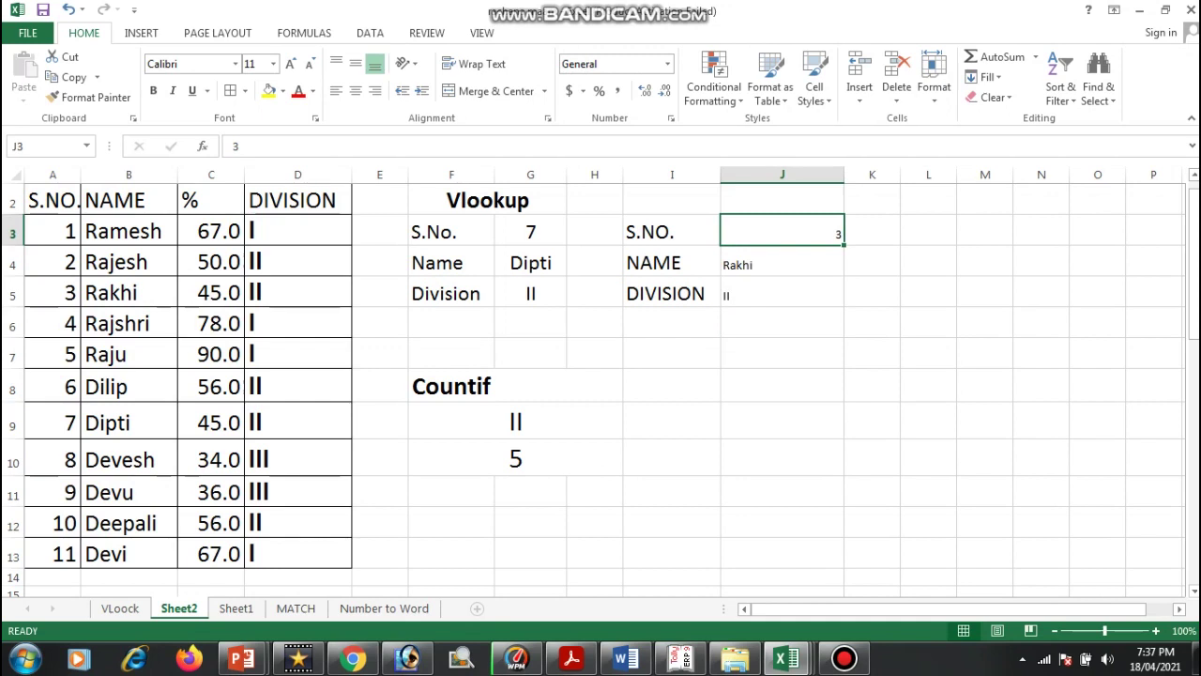
text(7)
key(Return)
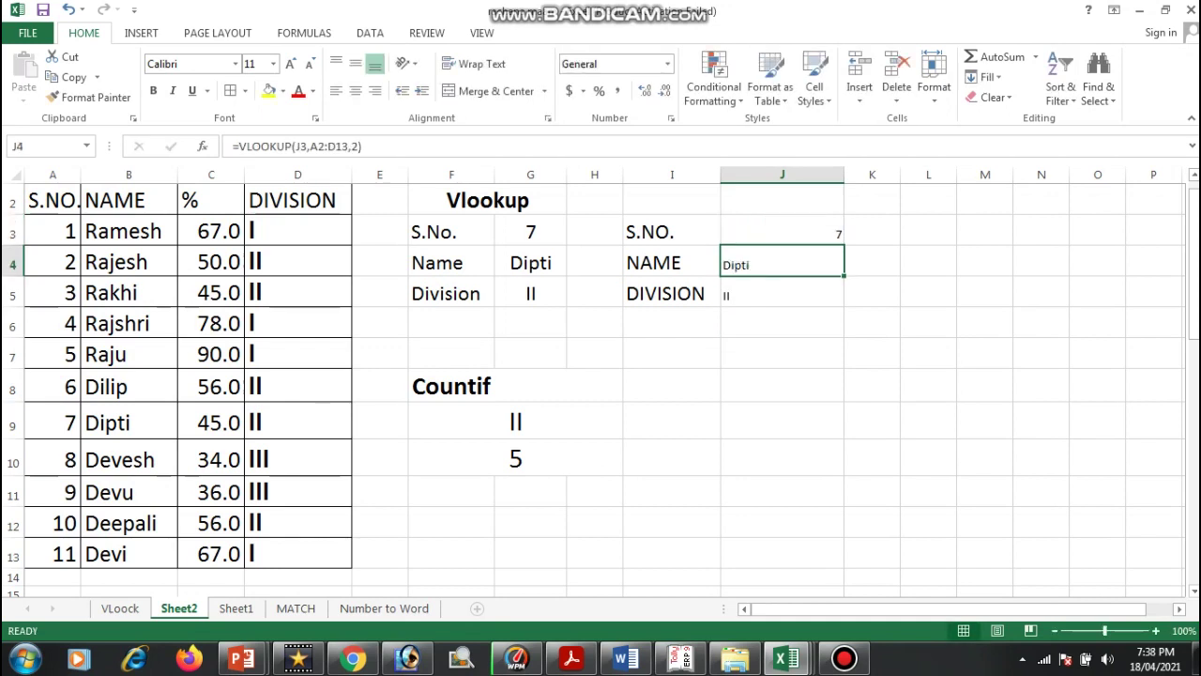
Set J3 to serial number 5 so the lookups show Raju and division I.
click(782, 232)
text(5)
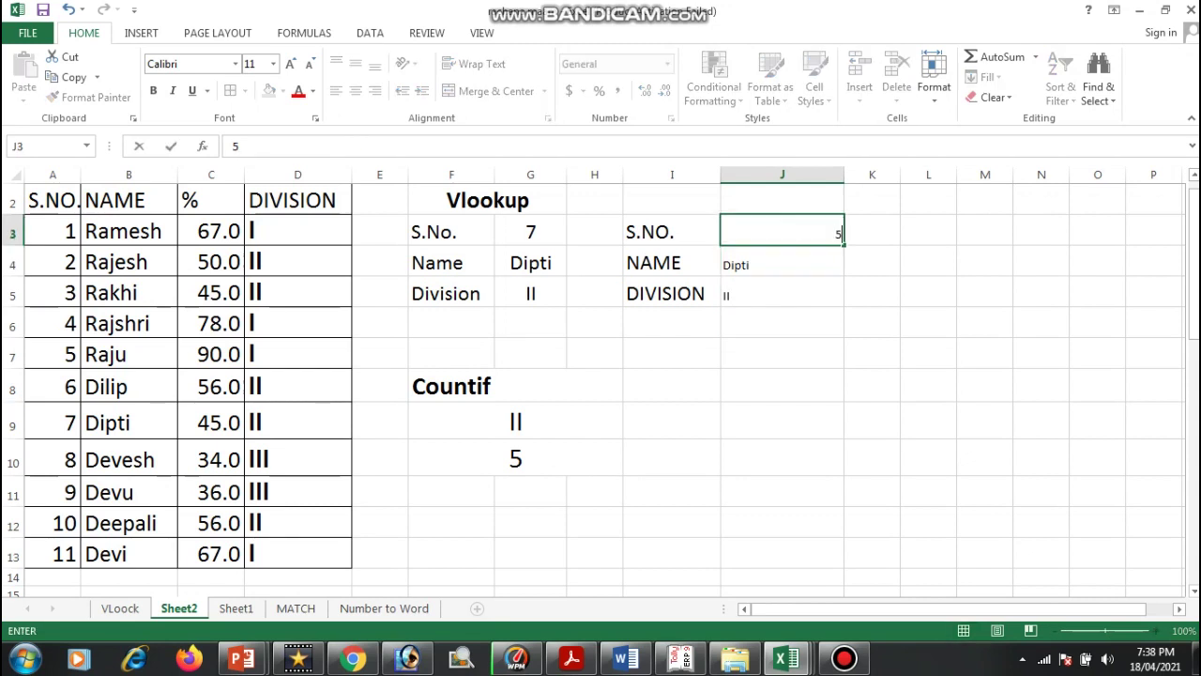
key(Return)
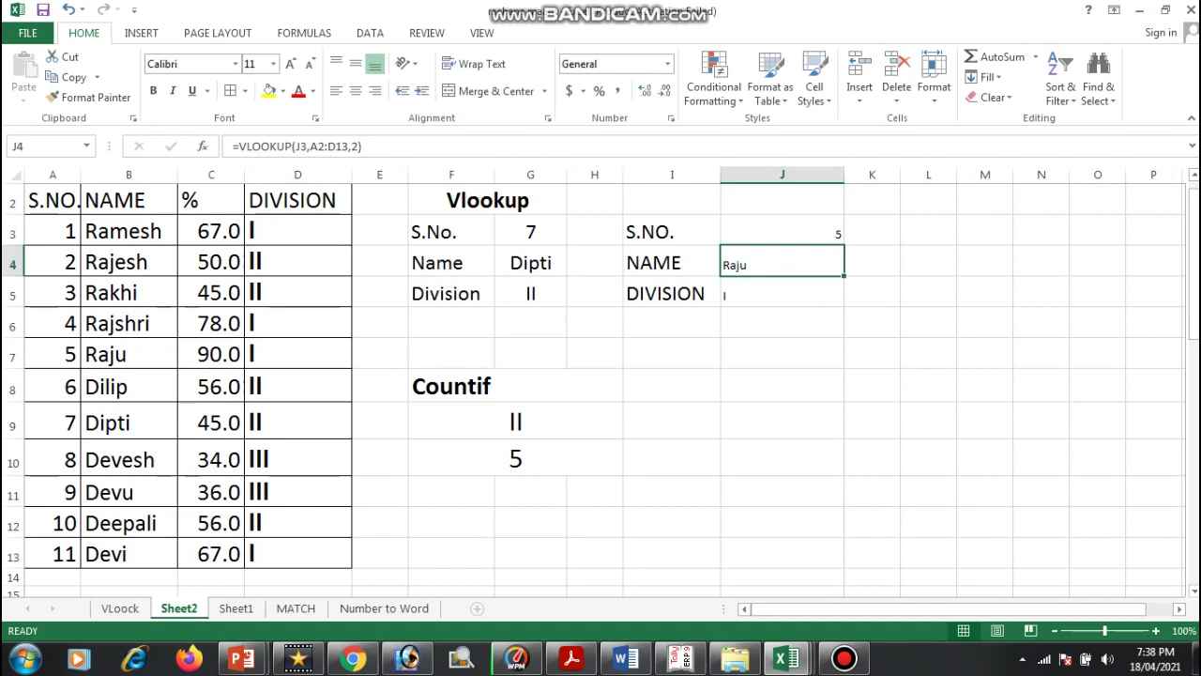
Inspect the Countif block's heading and division cells.
click(451, 386)
click(515, 421)
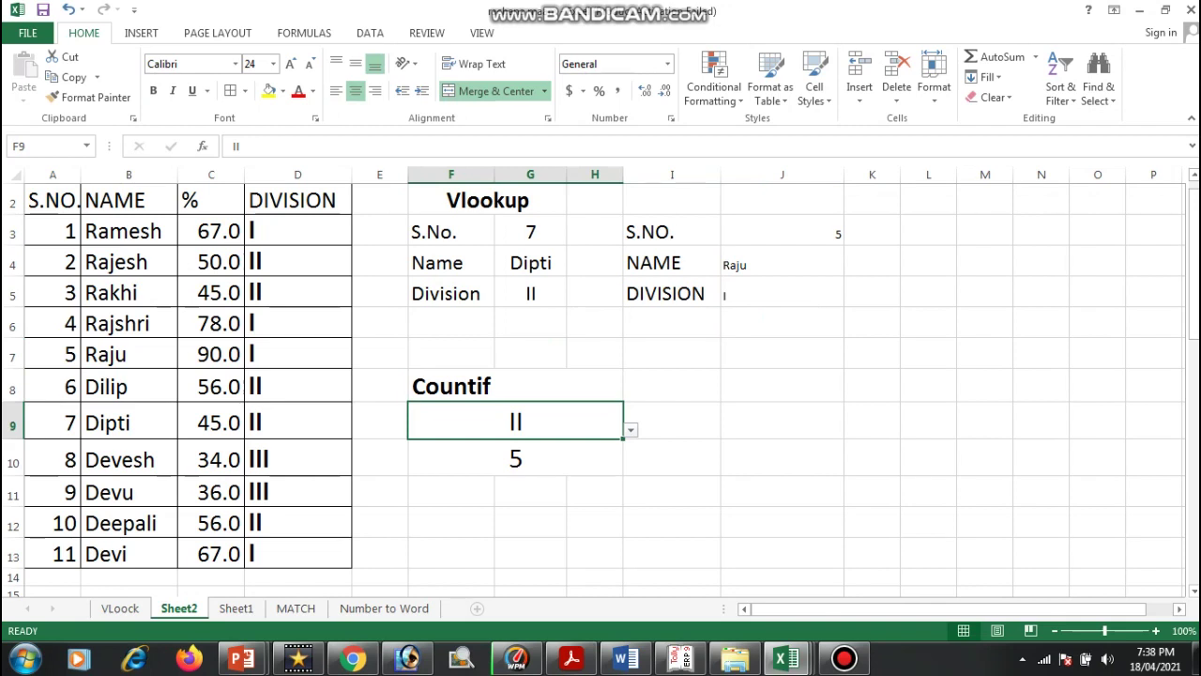
click(671, 385)
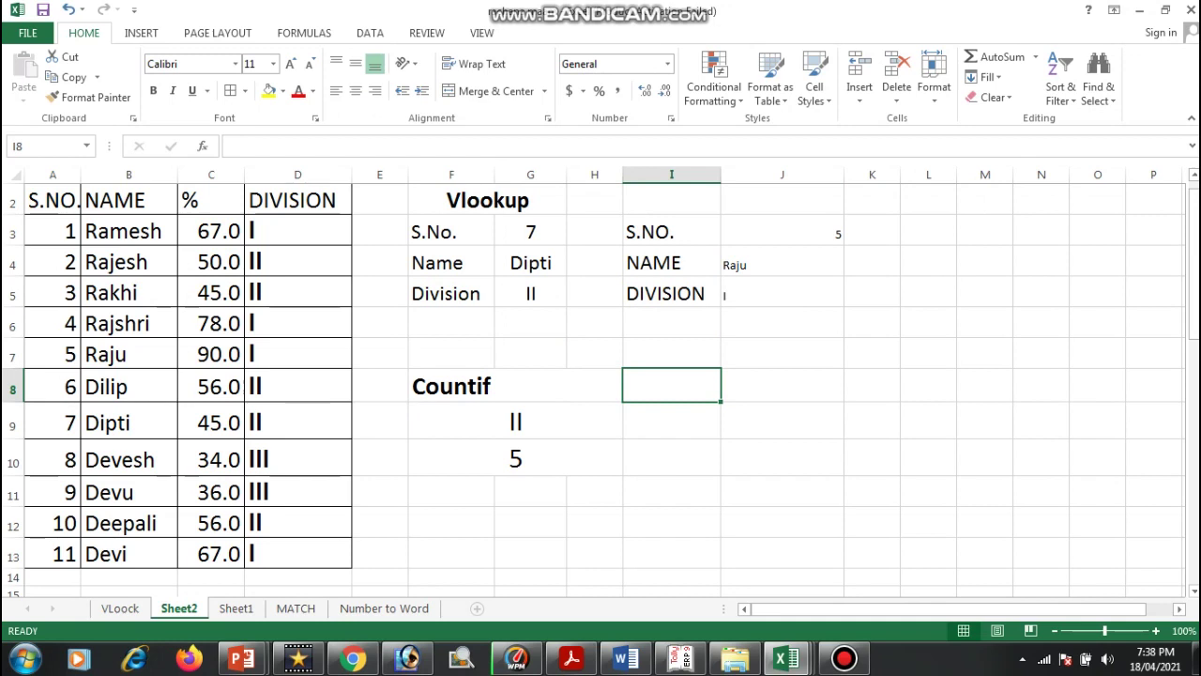
click(515, 385)
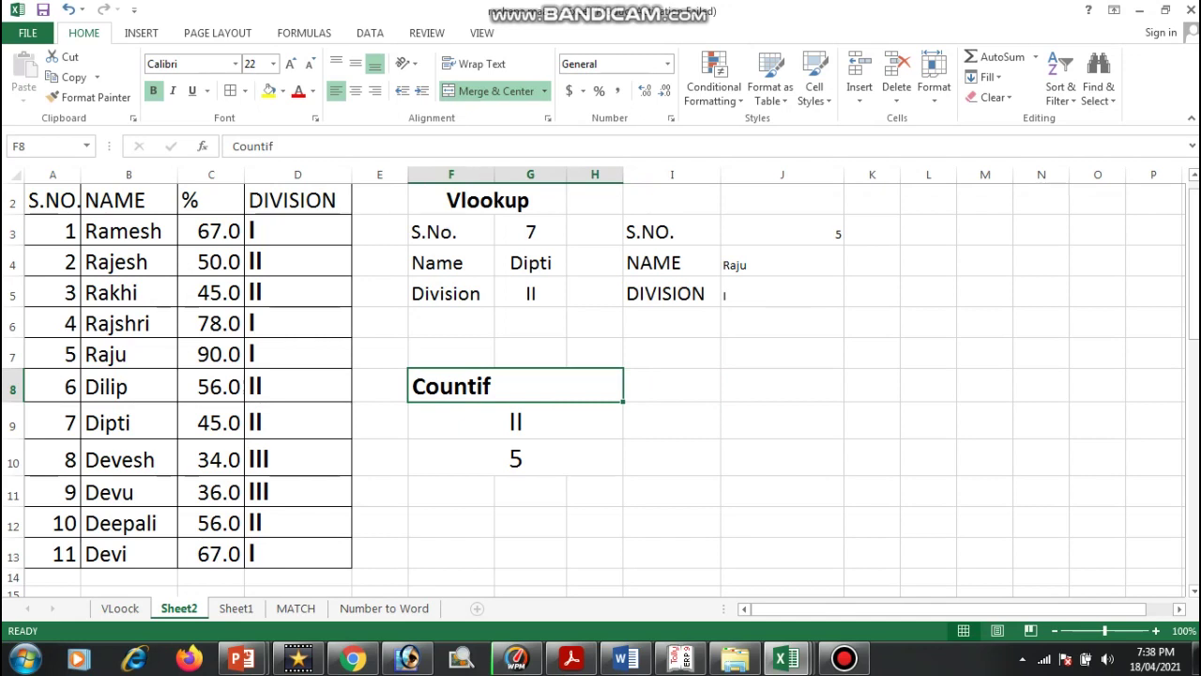
click(671, 385)
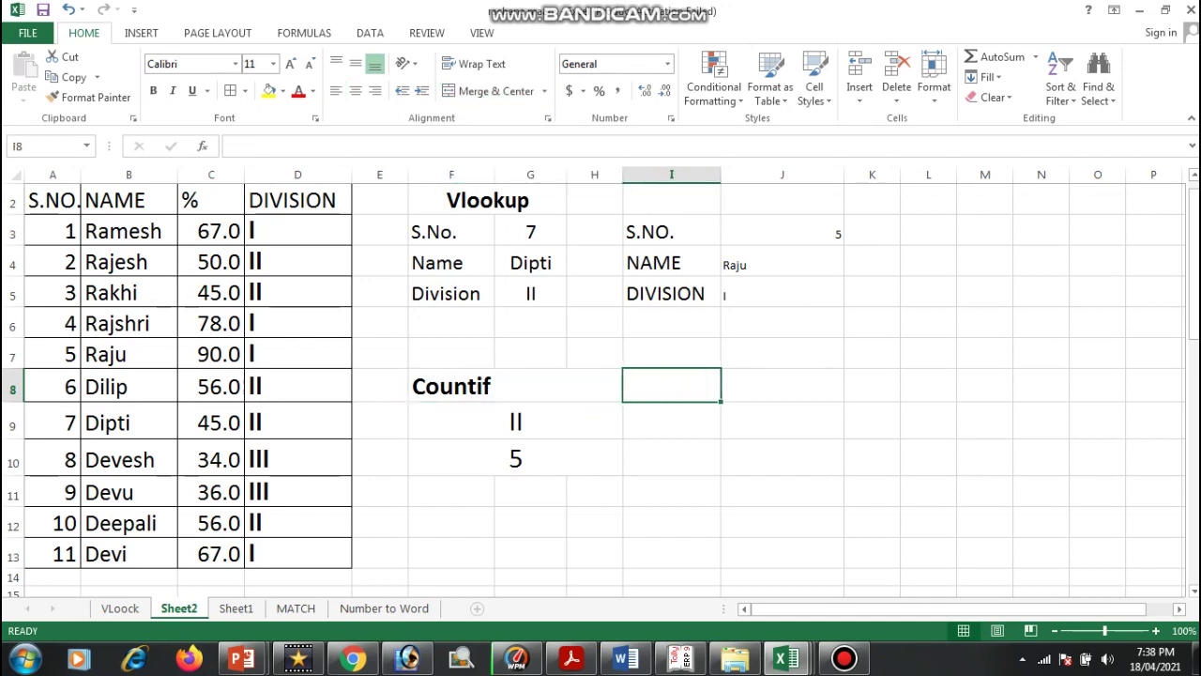
click(671, 419)
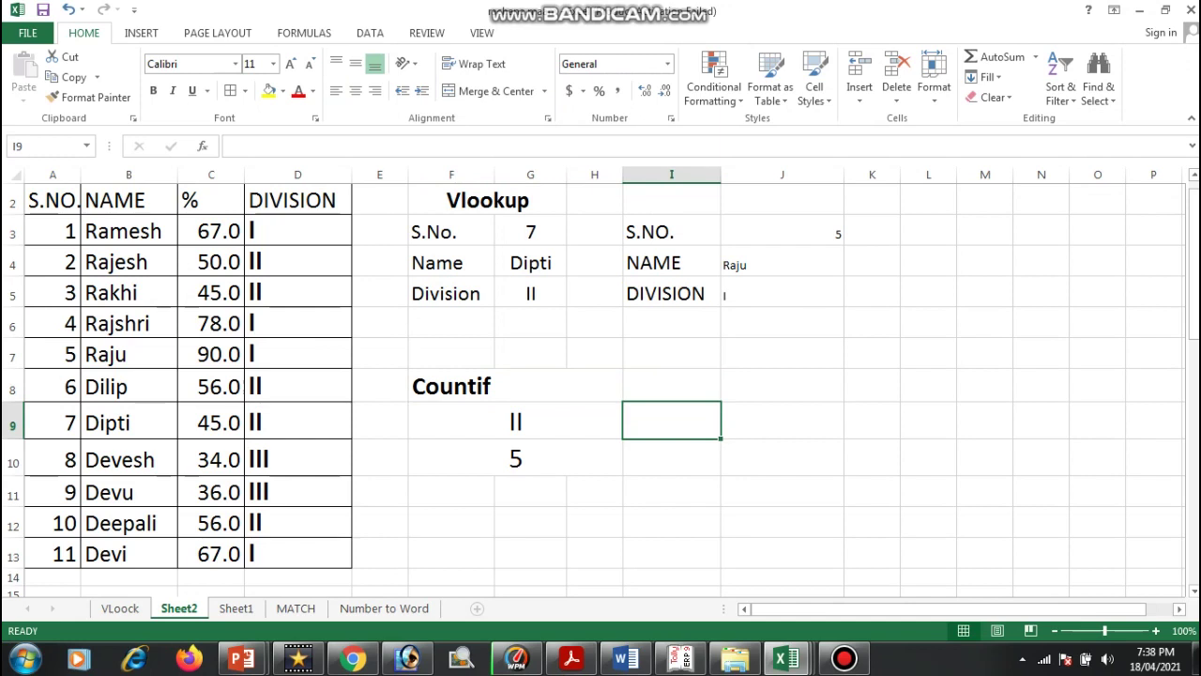
Open and dismiss F9's division dropdown, leaving division II and count 5.
click(516, 420)
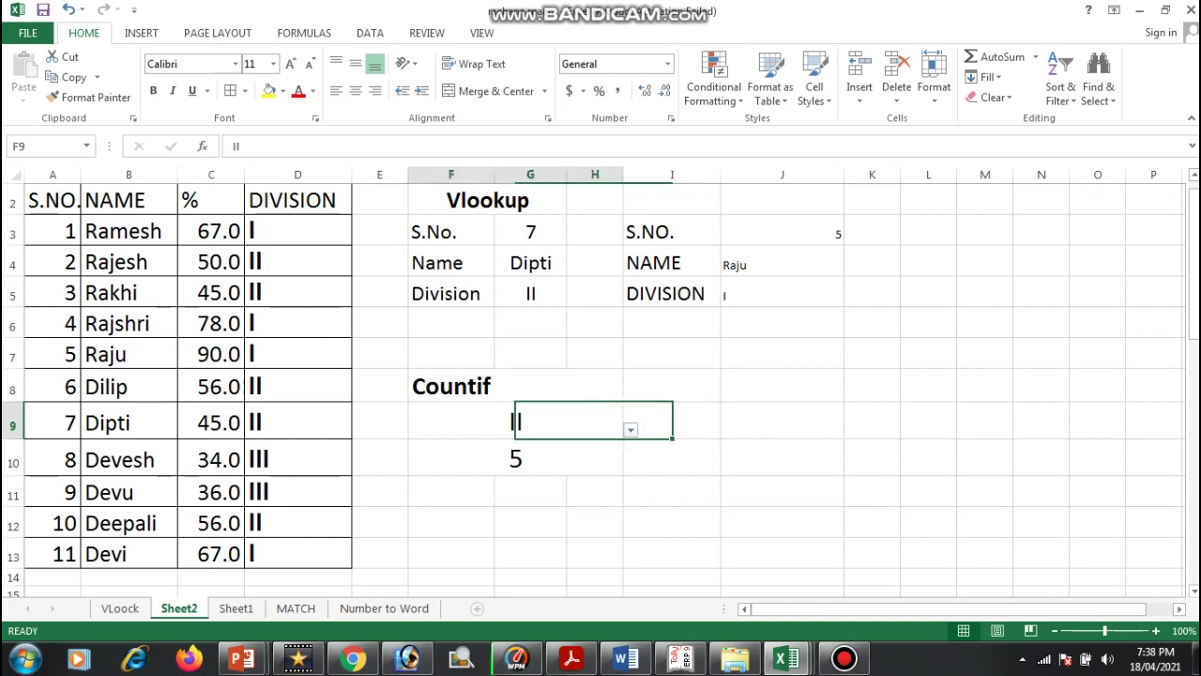
click(631, 429)
key(Escape)
click(631, 429)
key(Escape)
click(671, 419)
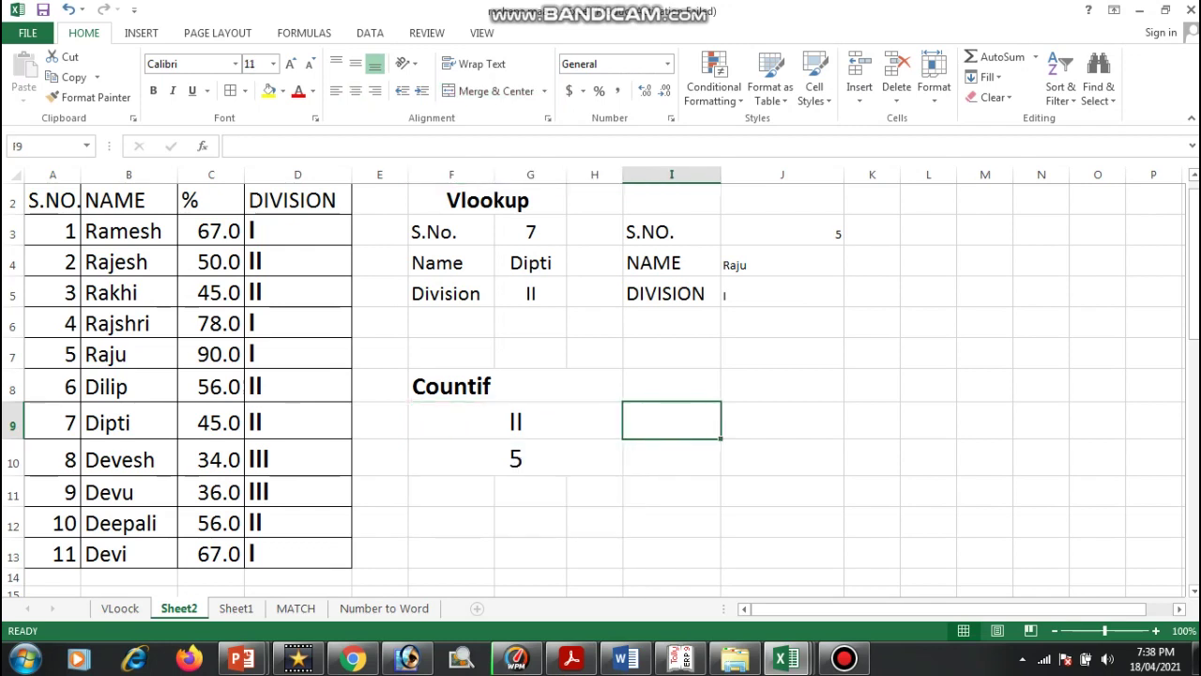
Add List data validation to I9 with source =$D$3:$D$13.
click(370, 33)
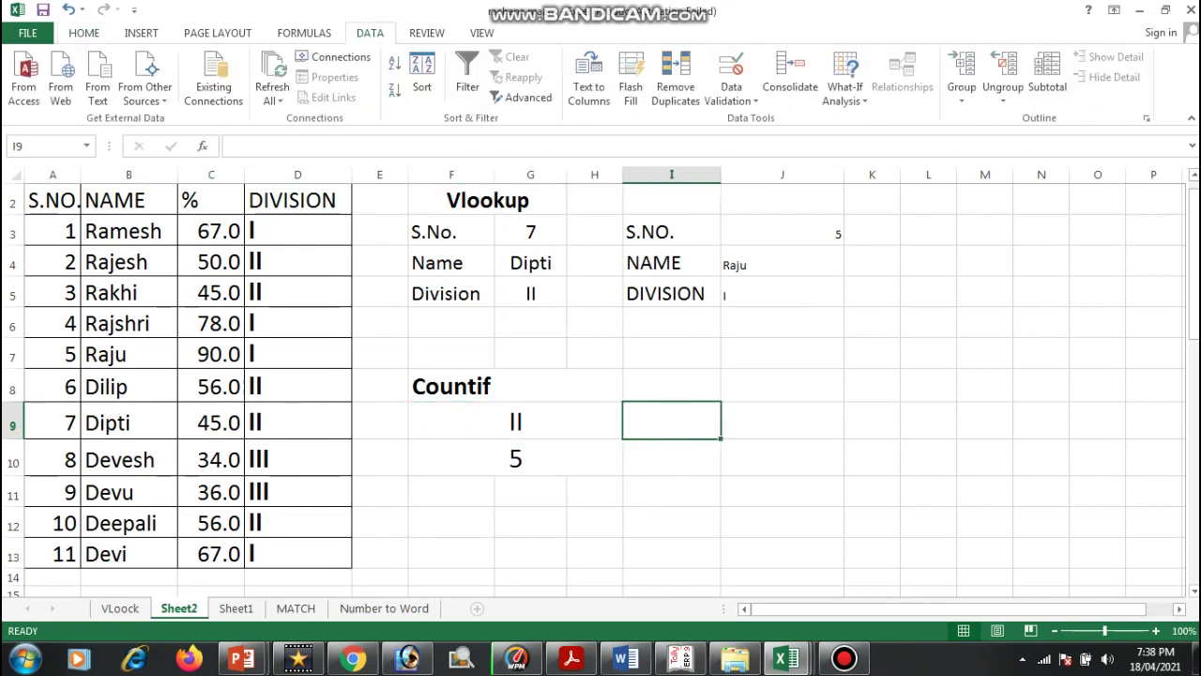
click(731, 93)
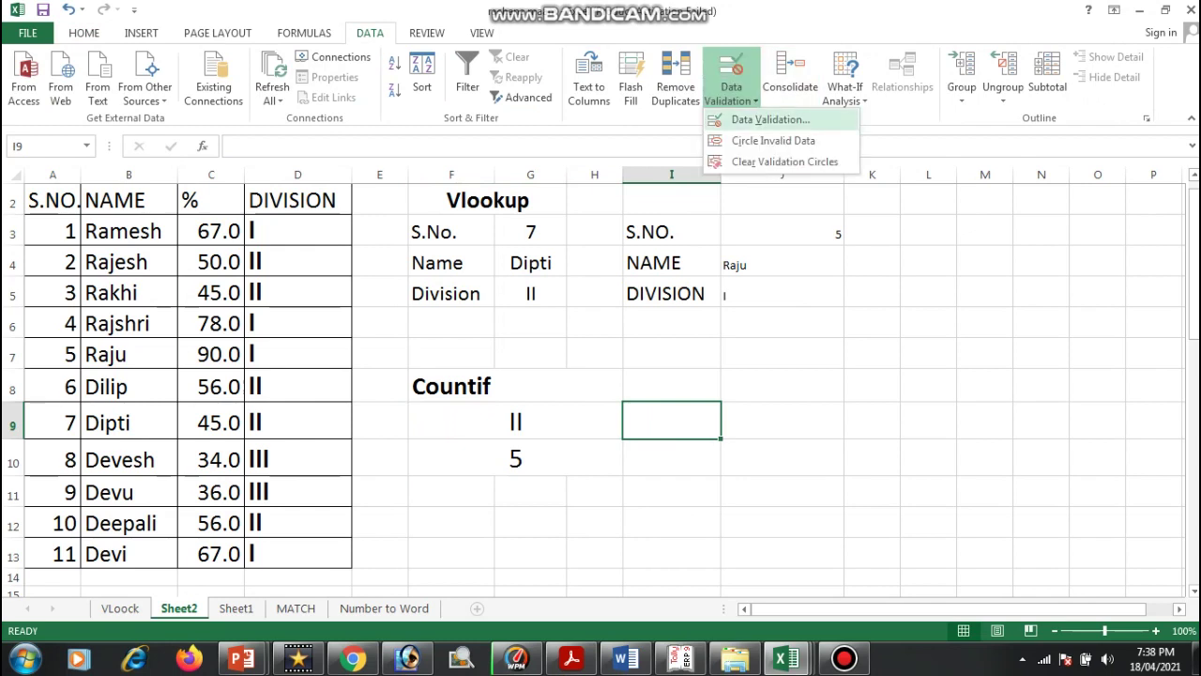
click(770, 119)
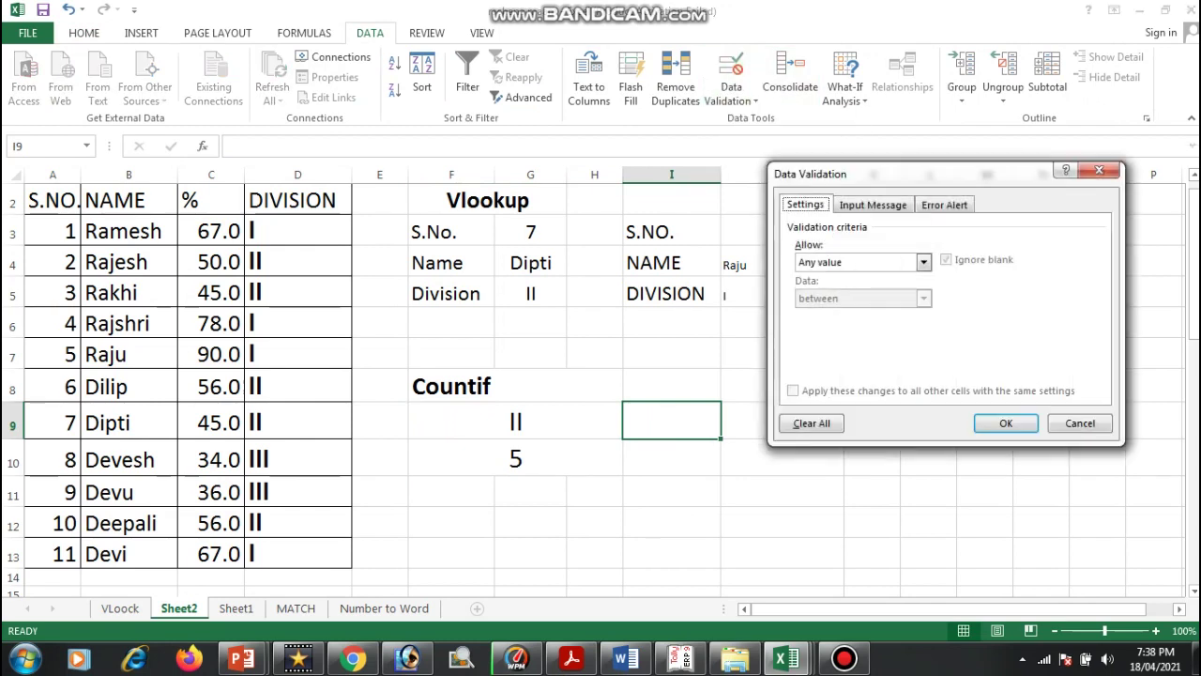
click(919, 241)
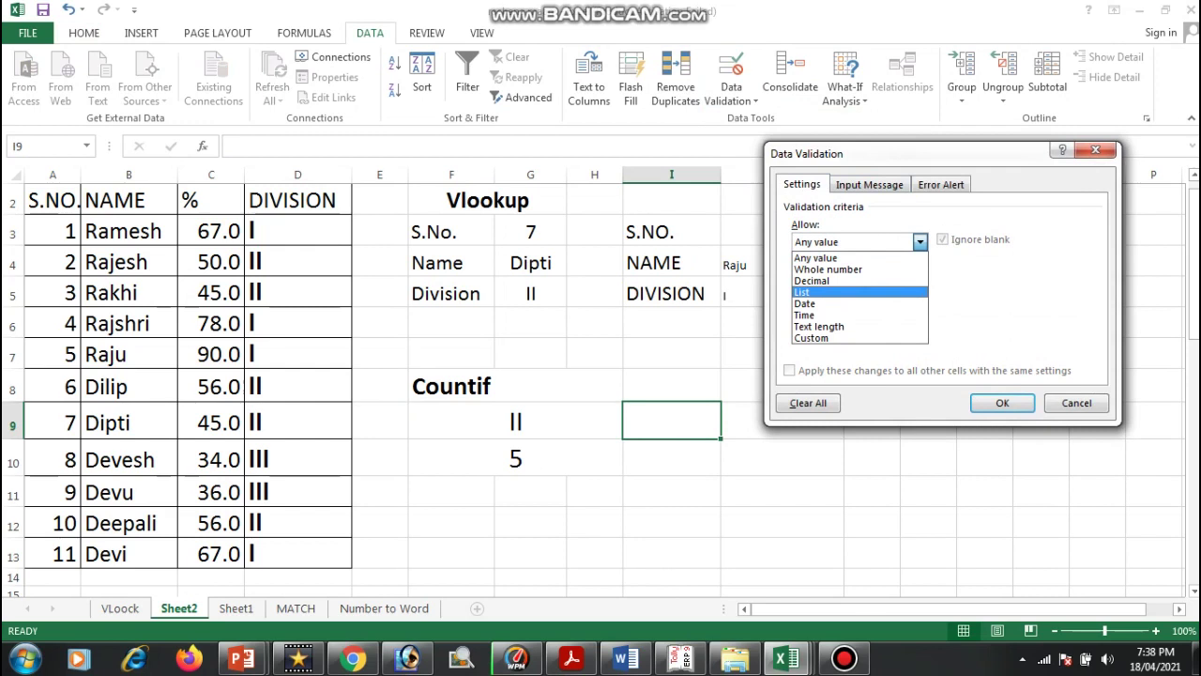
click(826, 290)
click(844, 313)
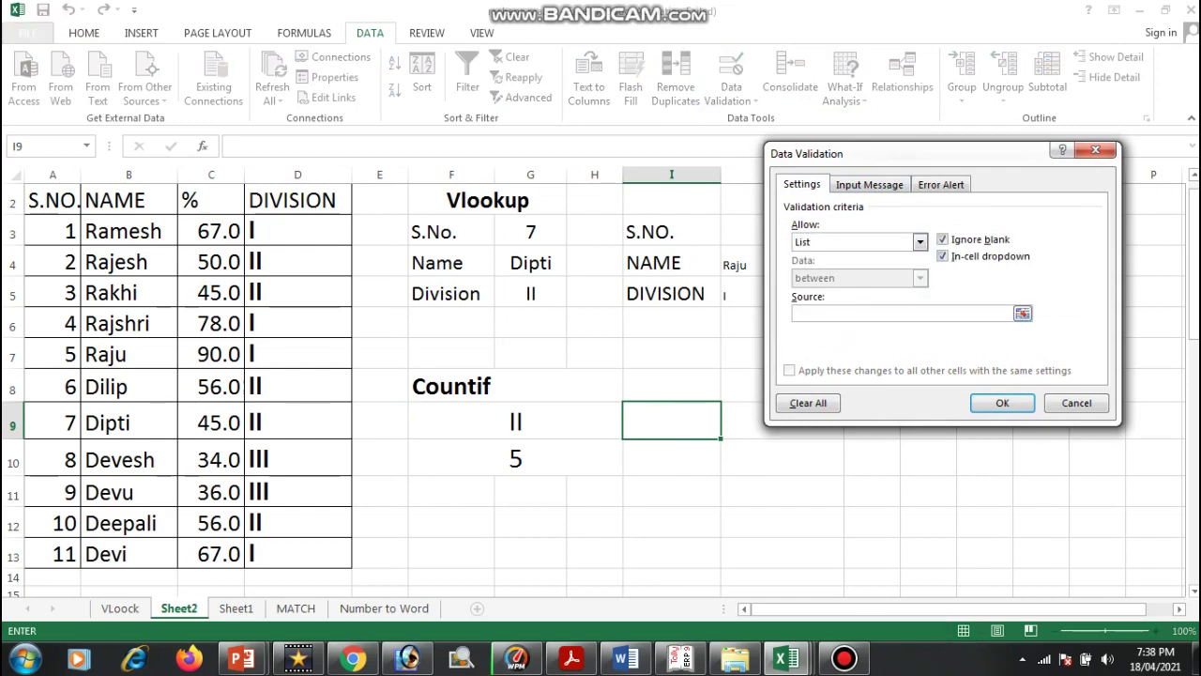
drag(298, 231, 298, 554)
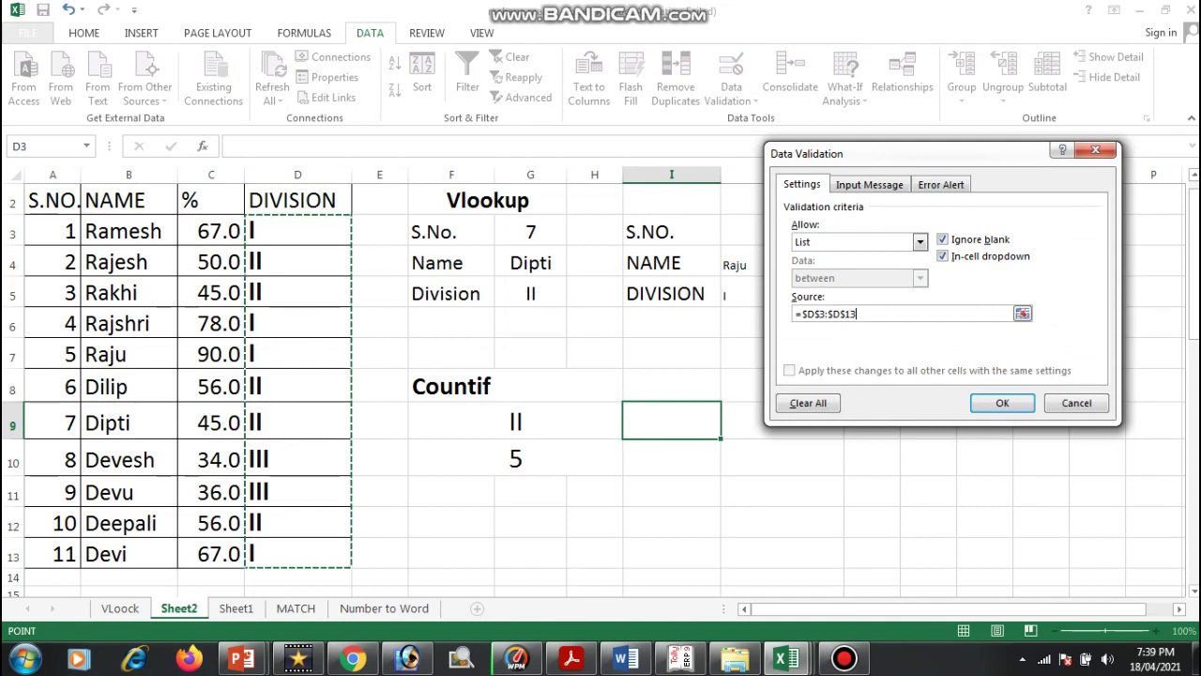
click(1002, 403)
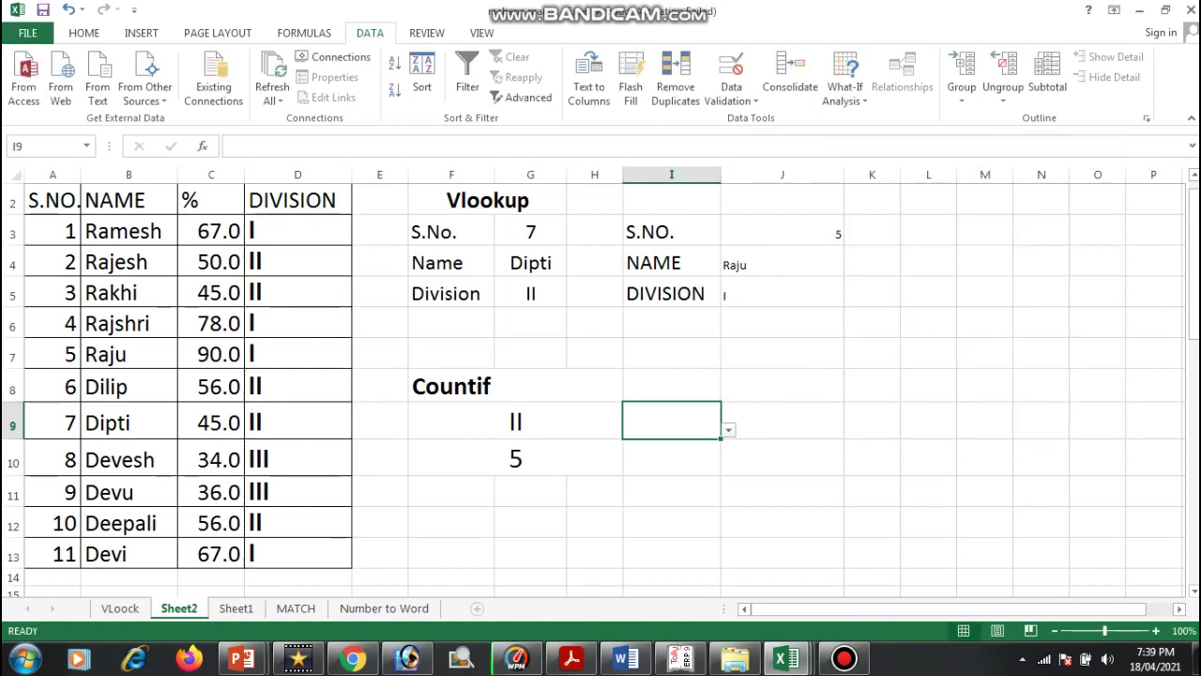
click(729, 429)
click(728, 429)
Leave I9 blank and enter =COUNTIF(D3:D13,I9) in I10, showing 0.
click(728, 430)
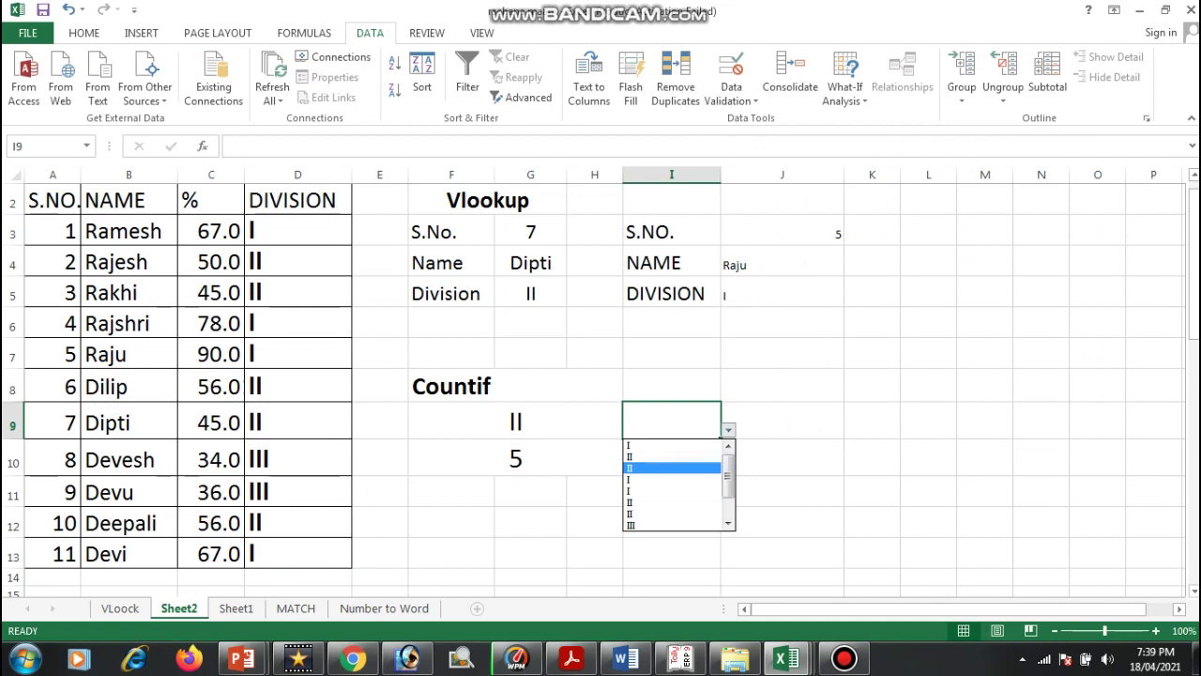
key(Escape)
key(Down)
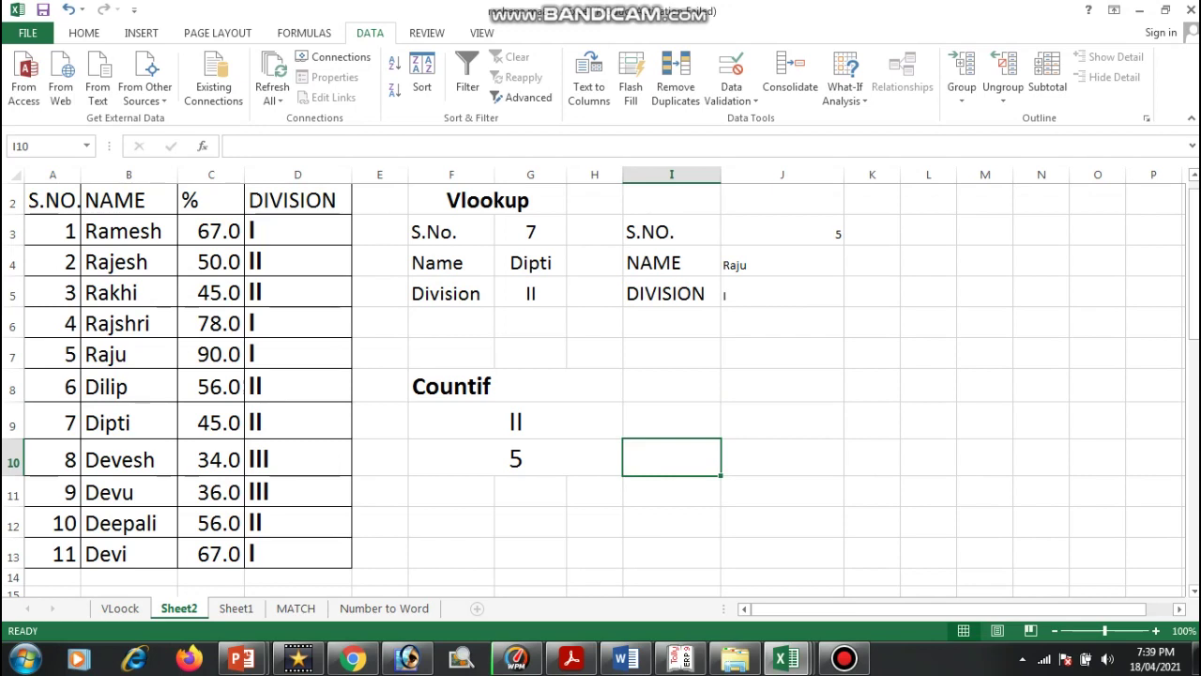
text(=COUN)
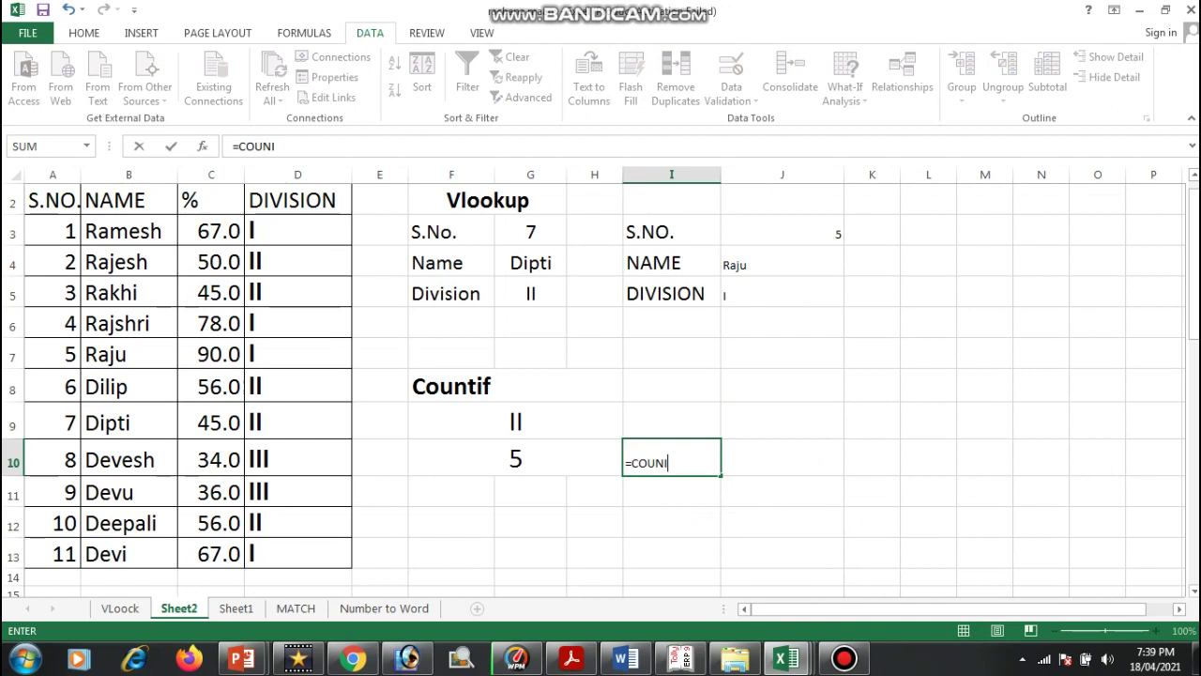
text(TIF)
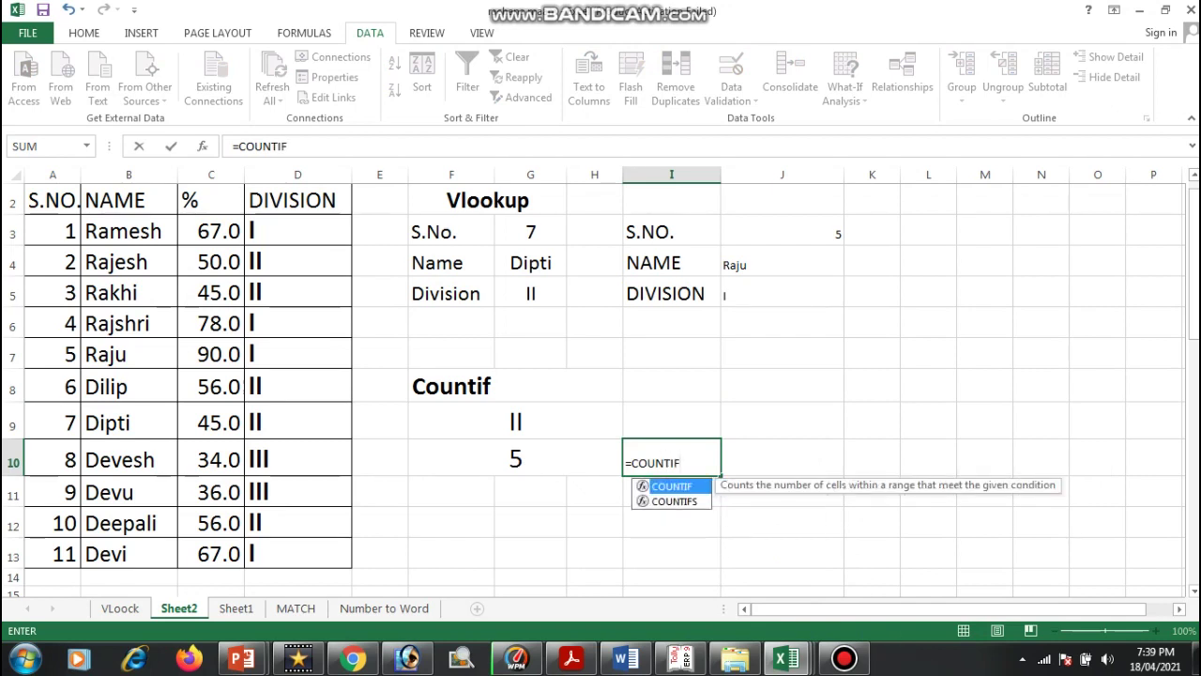
text(()
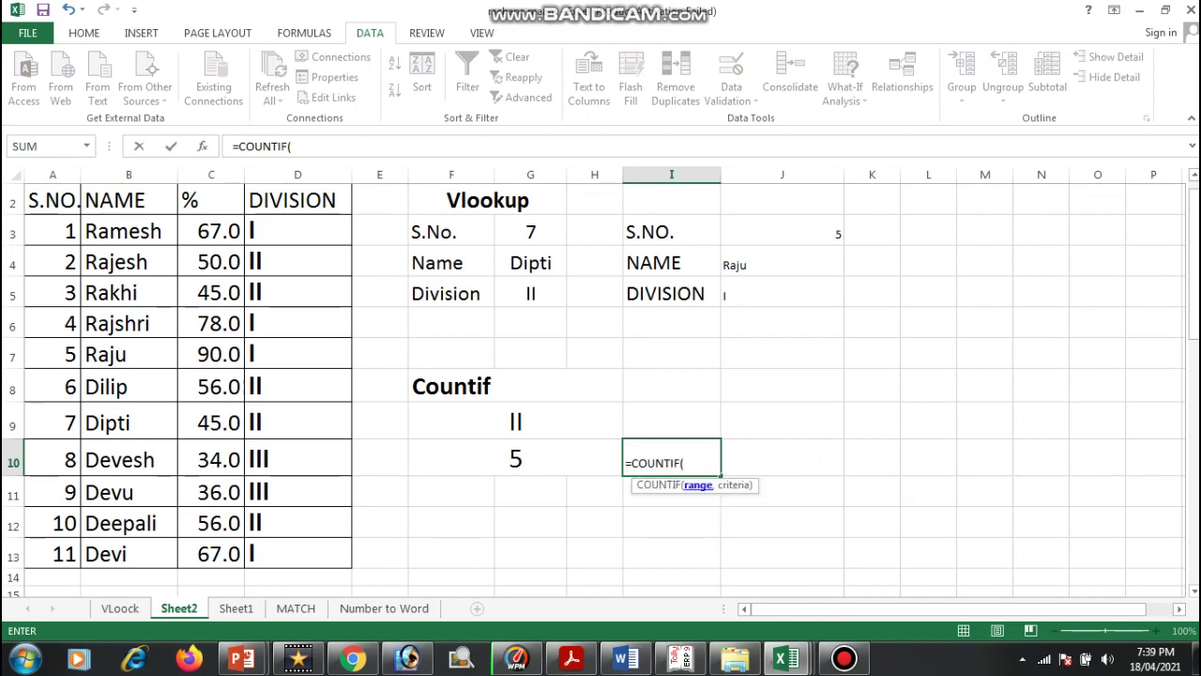
drag(297, 231, 298, 554)
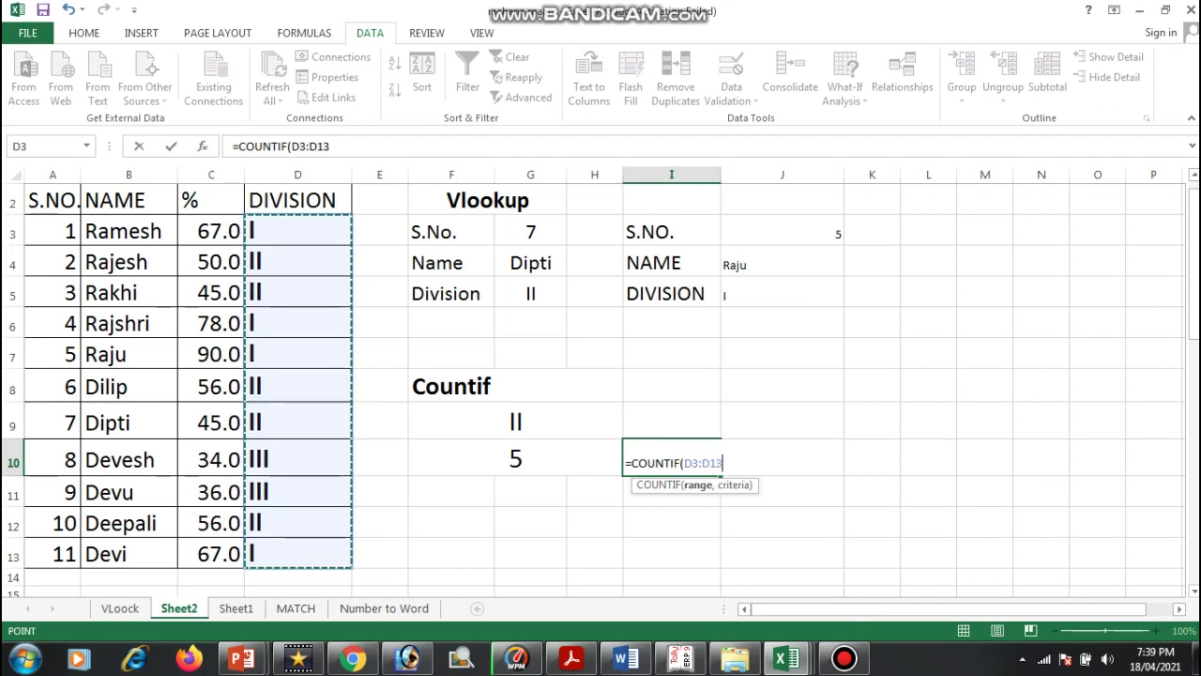
text(,)
click(671, 419)
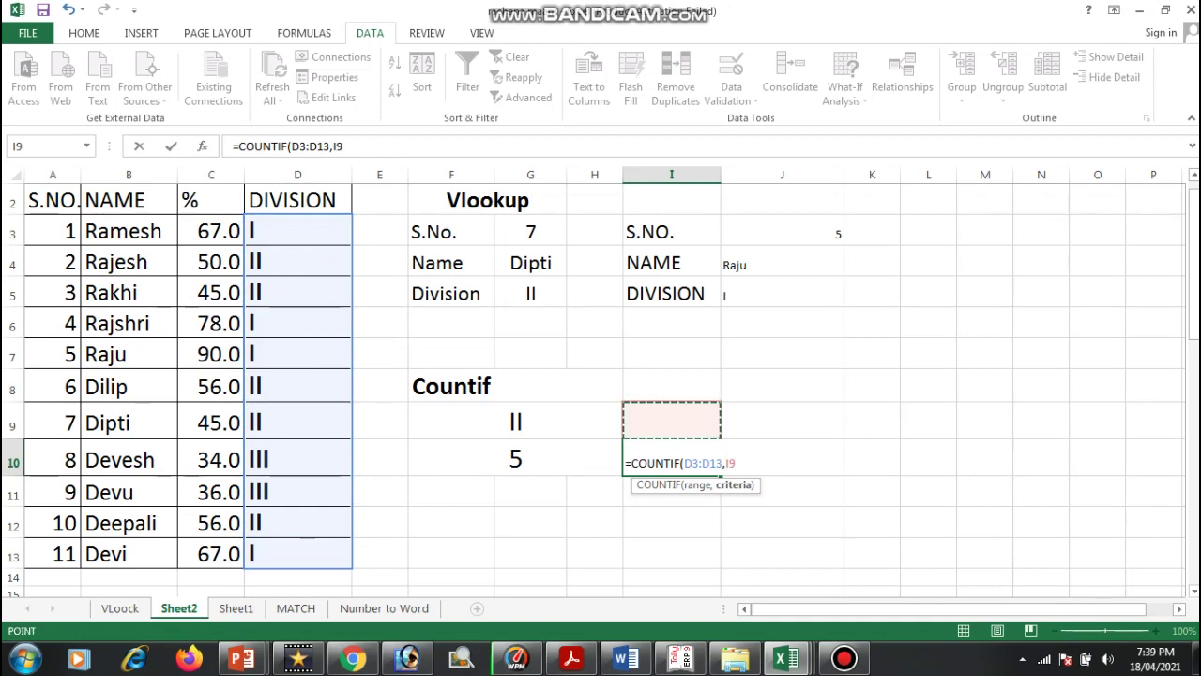
text())
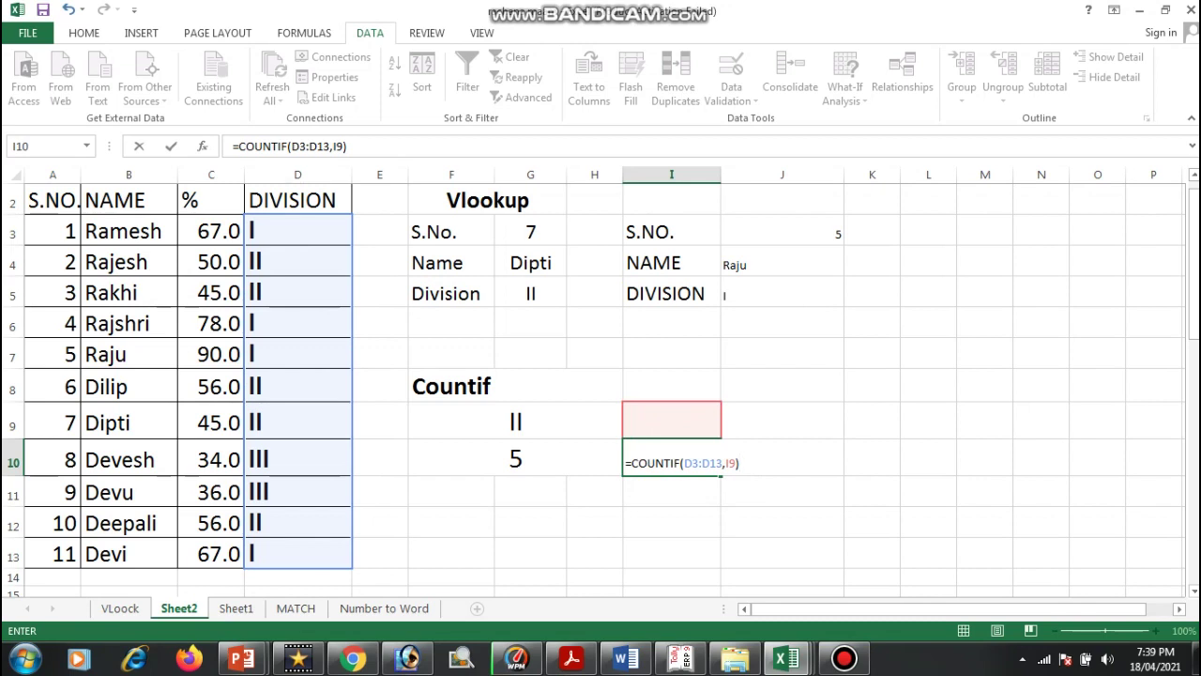
key(Return)
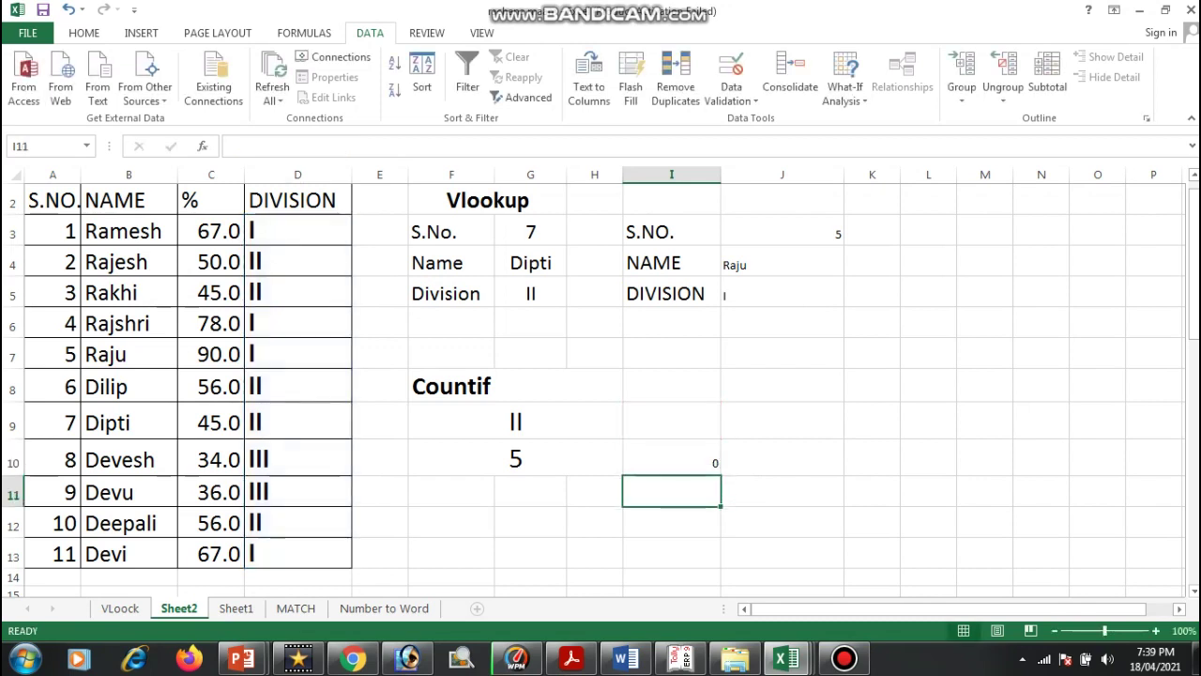
Pick division I from I9's dropdown and check I10's COUNTIF against column D.
key(Up)
key(Up)
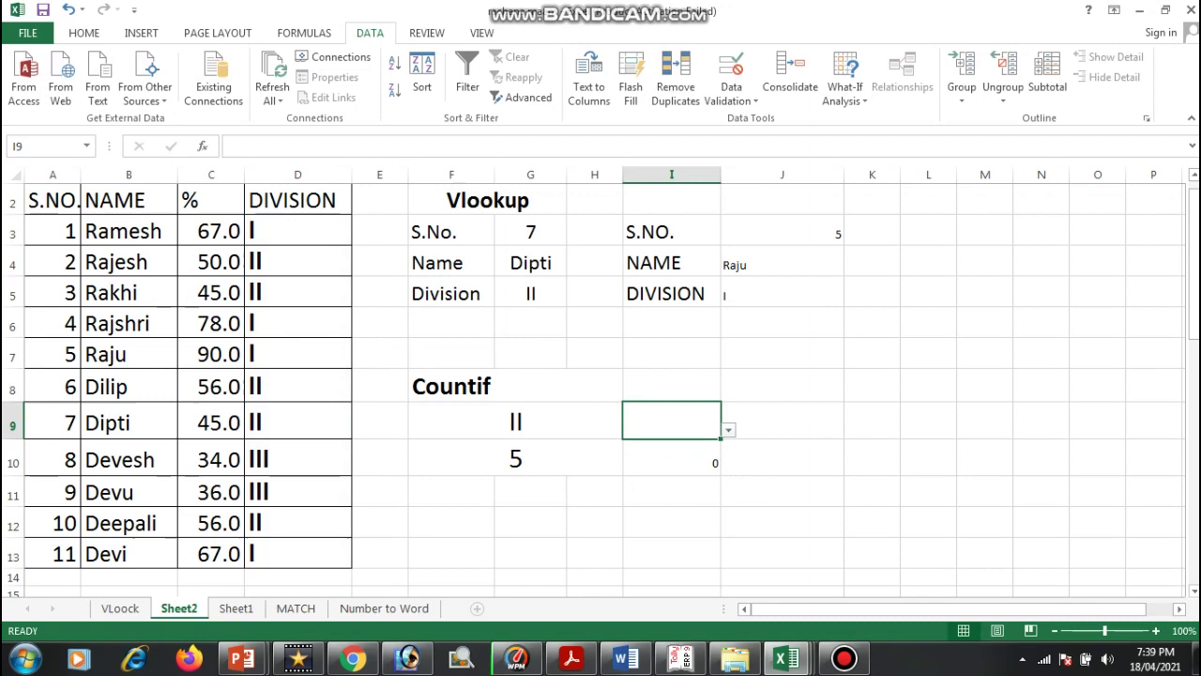
key(alt+Down)
key(Return)
click(782, 490)
click(671, 457)
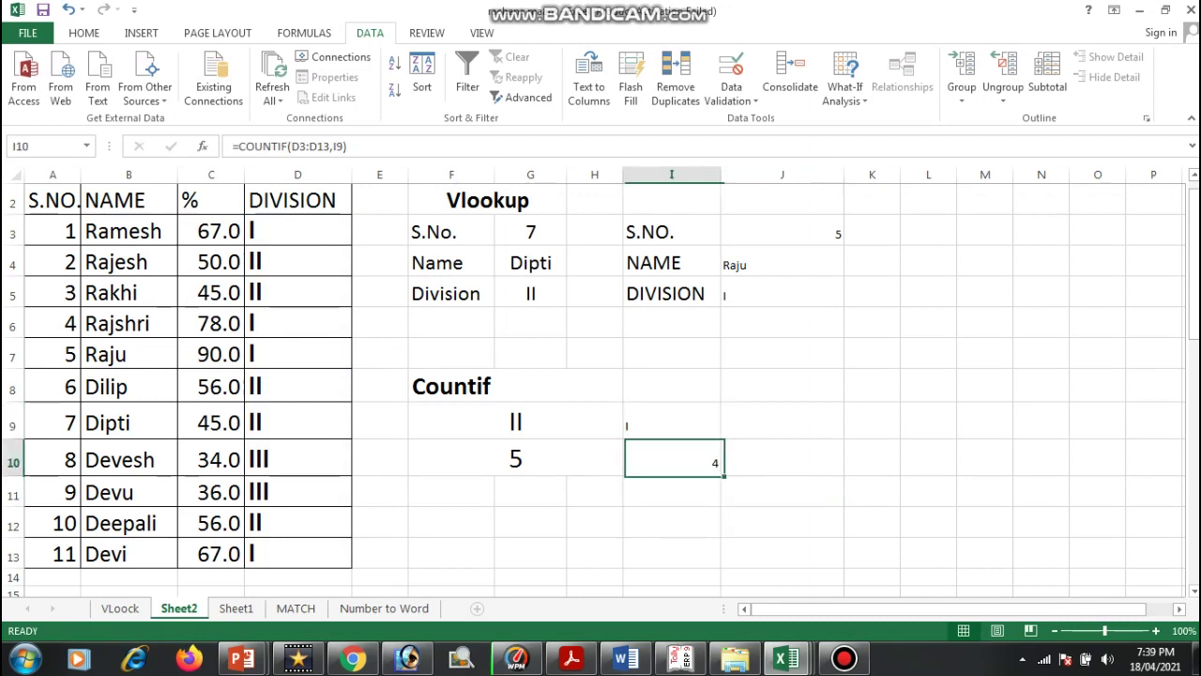
click(297, 231)
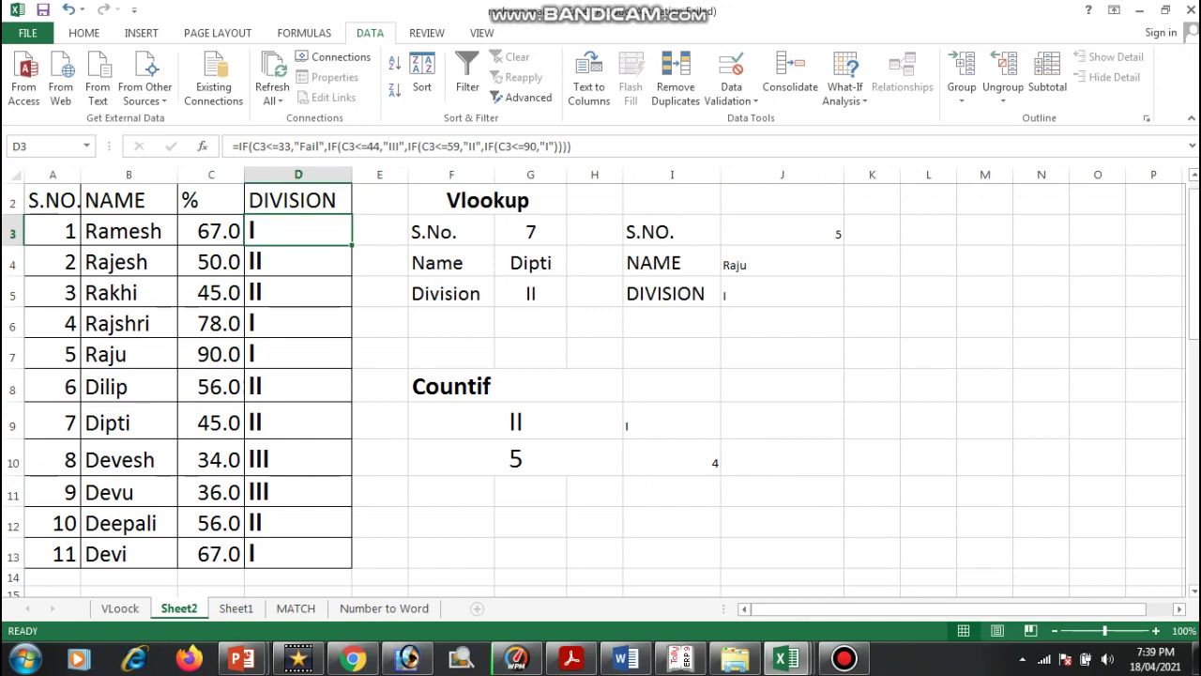
key(Down)
key(Down)
key(Down)
key(Down)
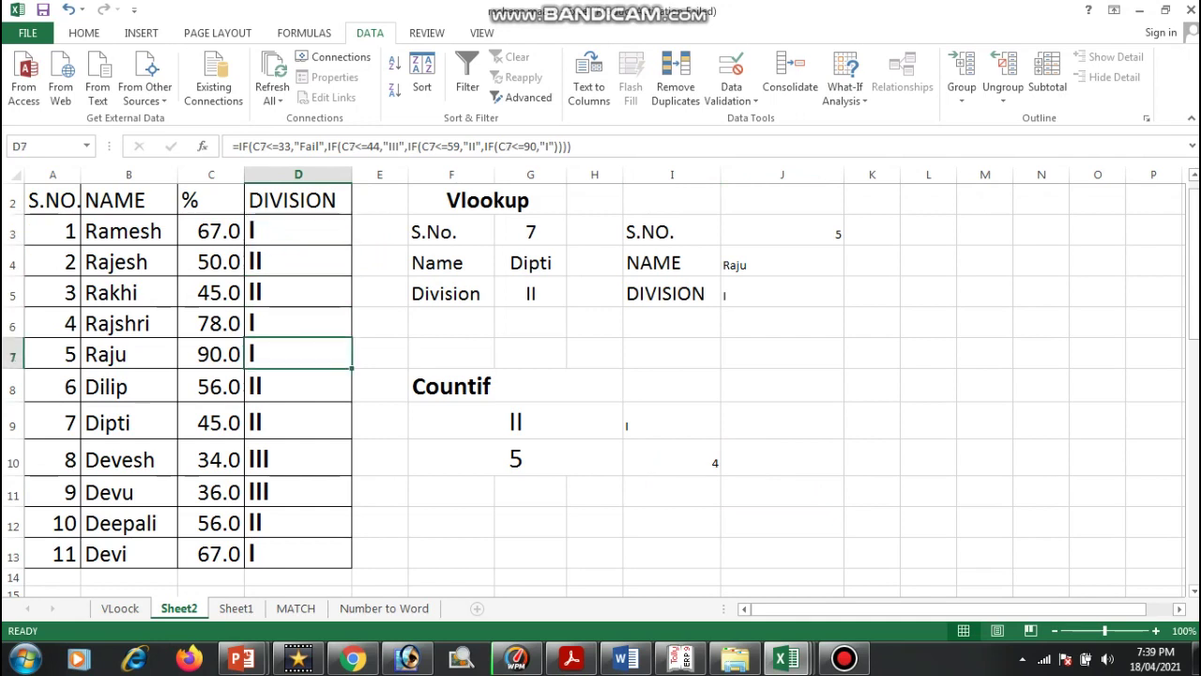
key(Down)
key(Down)
key(Down)
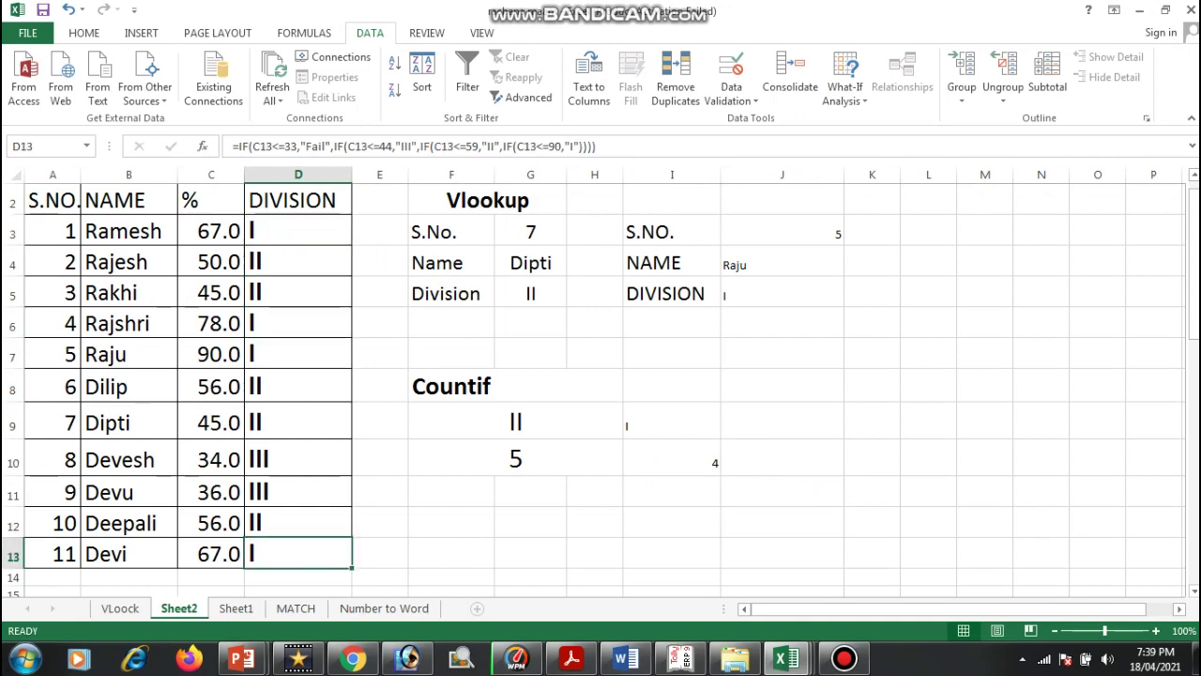
Switch I9 to division II and compare the updated count with column D's divisions.
click(671, 421)
click(728, 429)
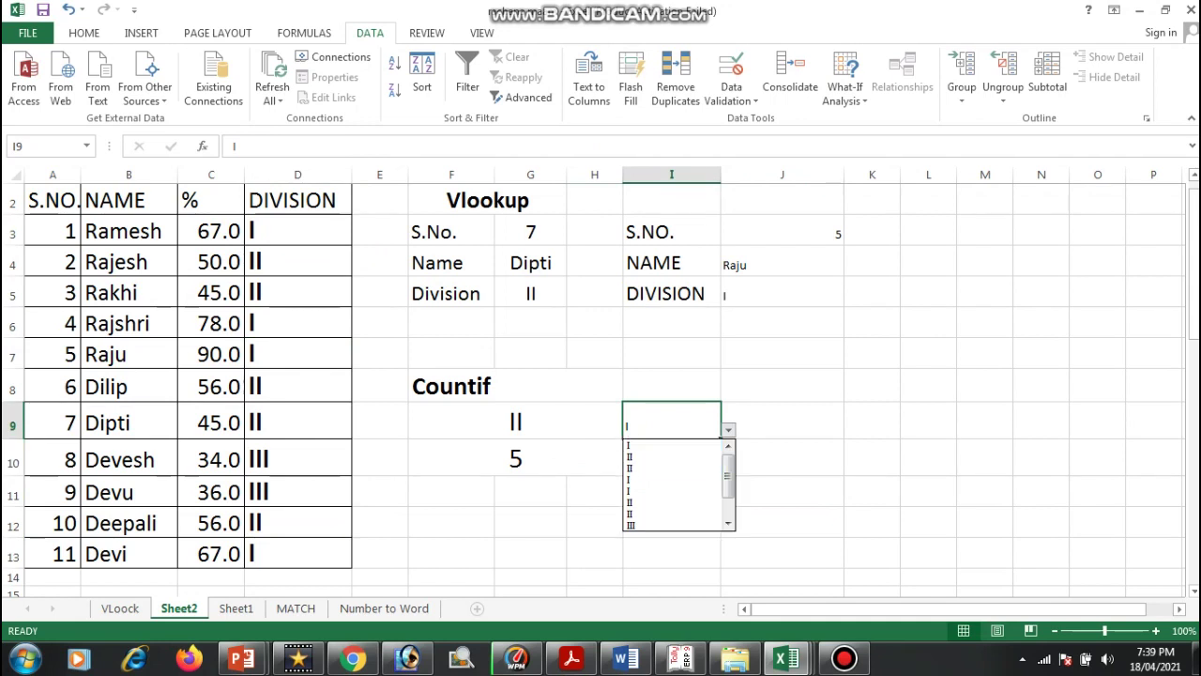
key(Down)
key(Return)
key(Return)
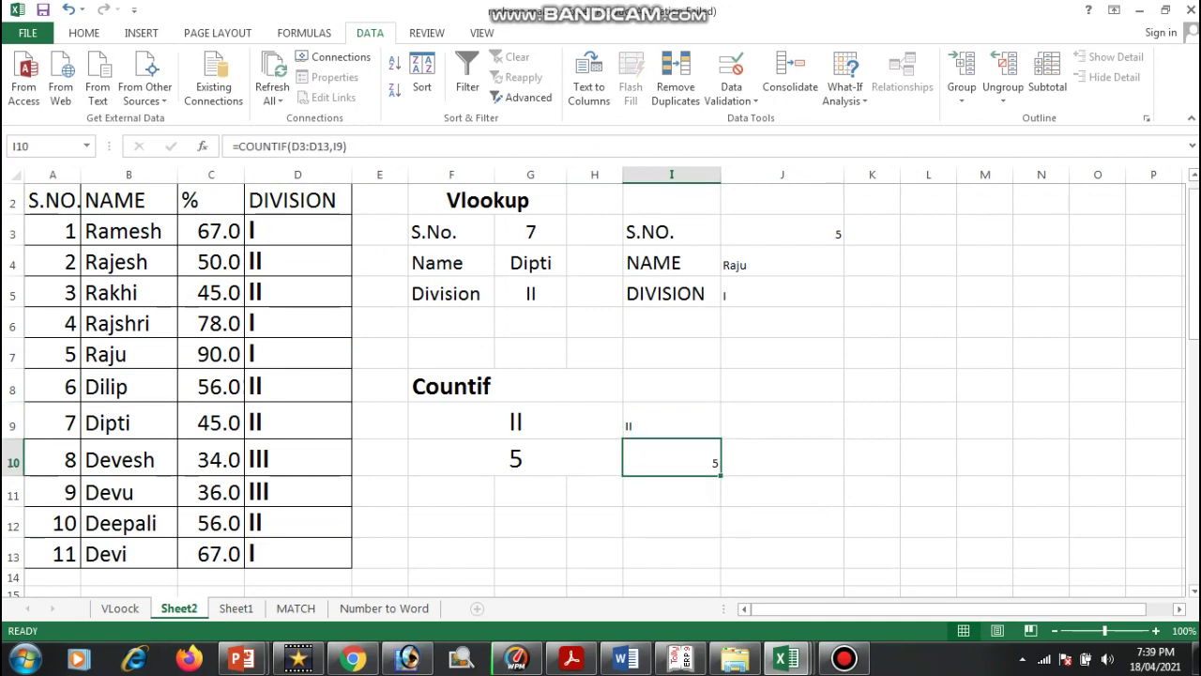
click(298, 231)
key(Down)
key(Down)
key(Down)
key(Down)
key(Down)
key(Down)
key(Down)
key(Down)
key(Down)
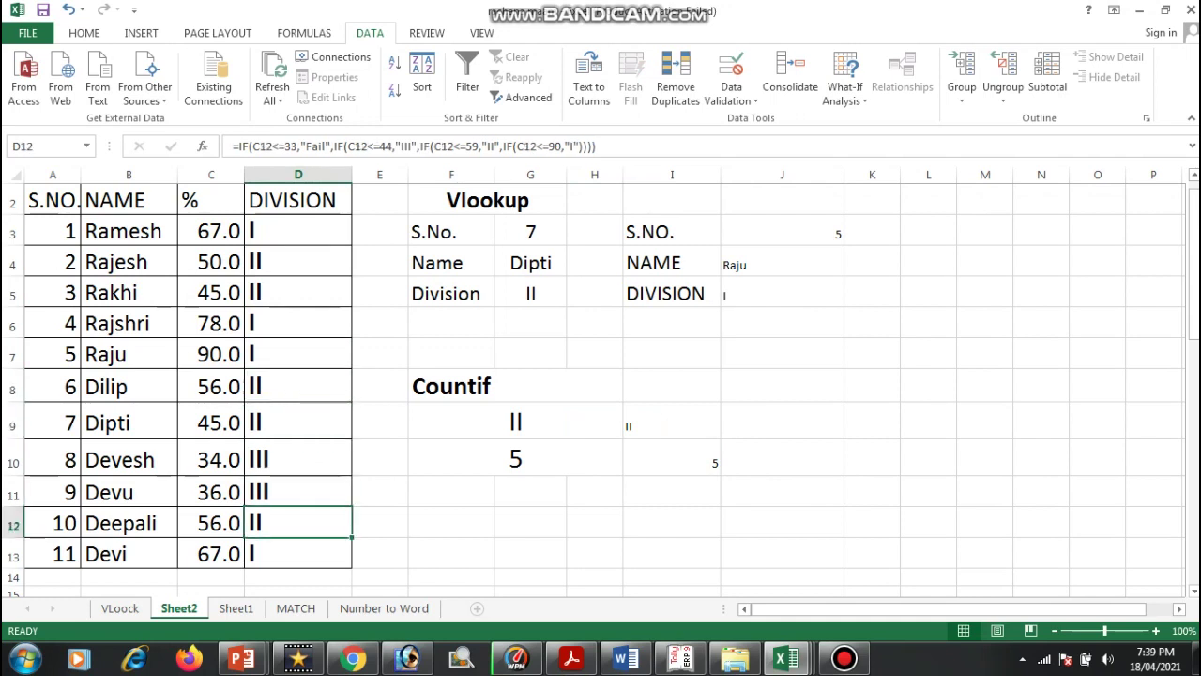
Choose division III in I9 and verify against column D that I10 counts 2.
click(672, 422)
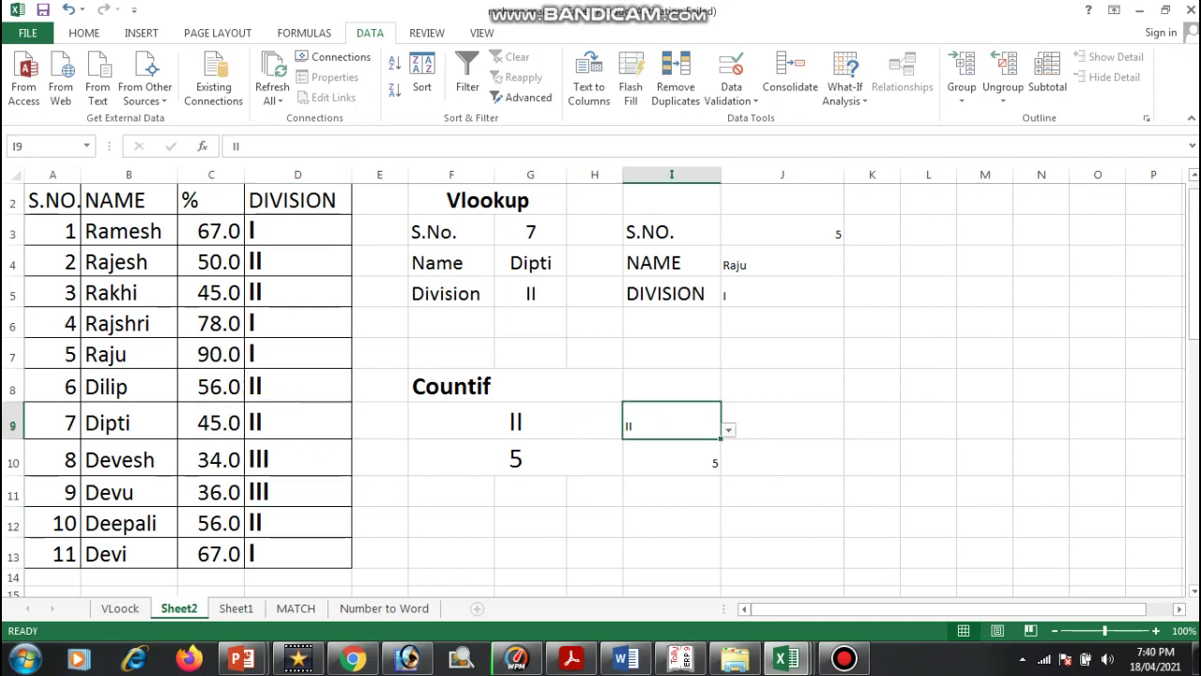
click(728, 429)
key(Down)
key(Down)
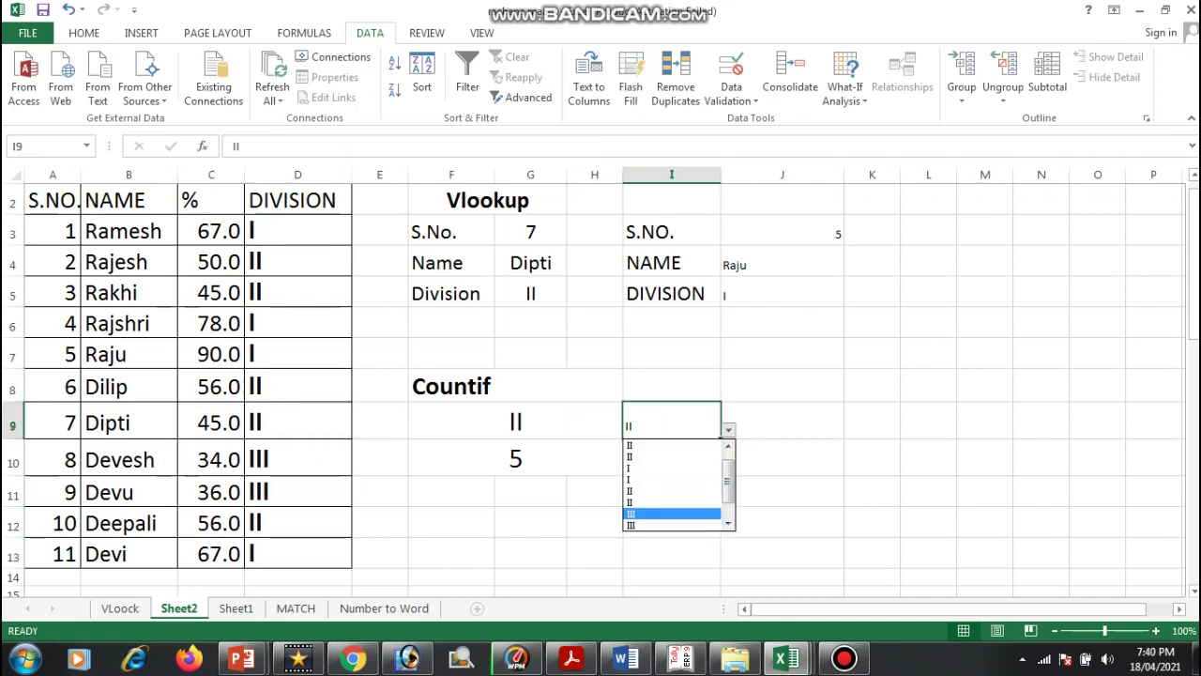
key(Return)
key(Down)
key(Down)
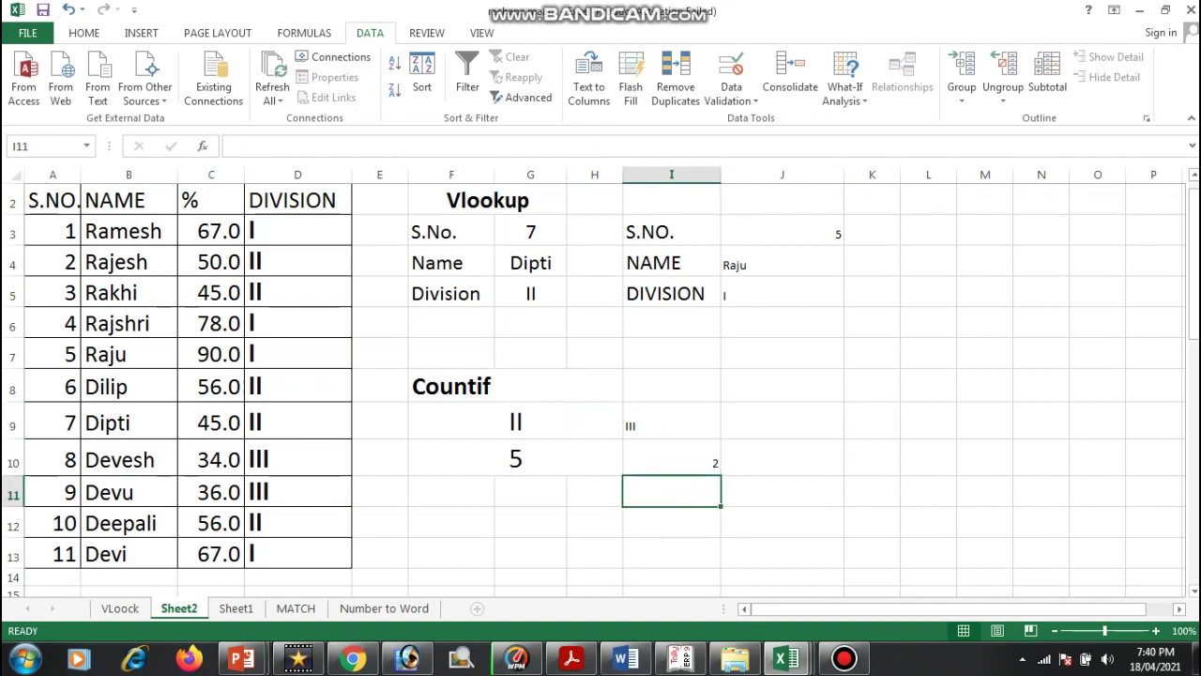
click(297, 492)
key(Up)
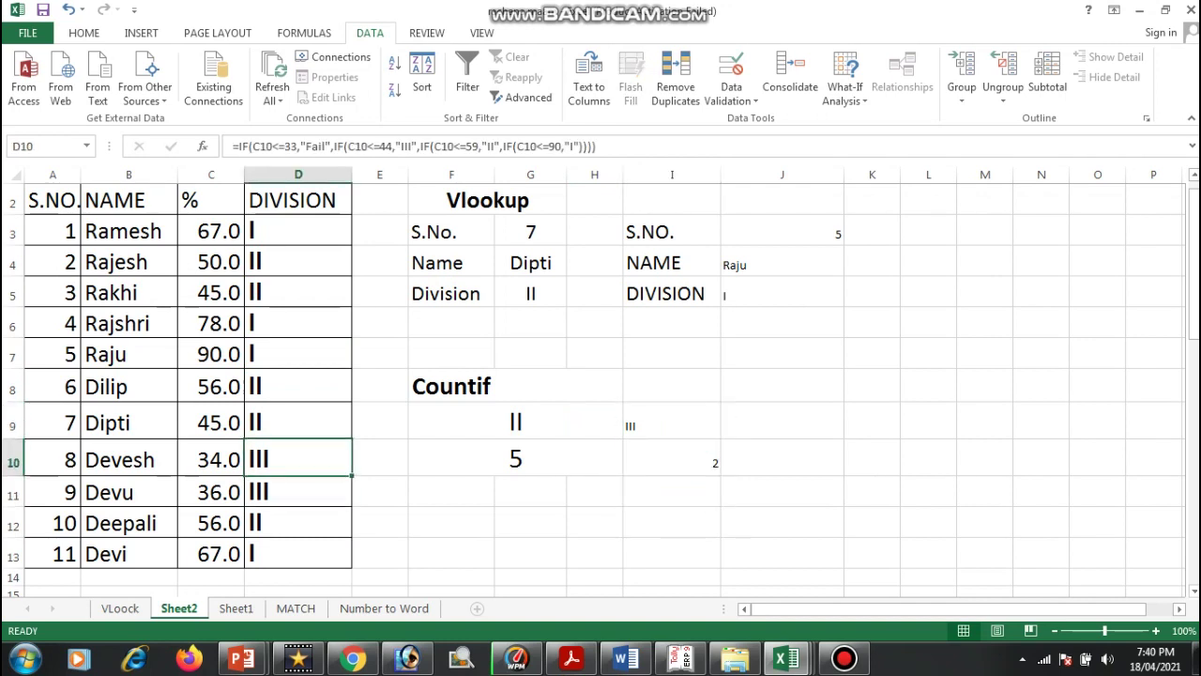
click(594, 490)
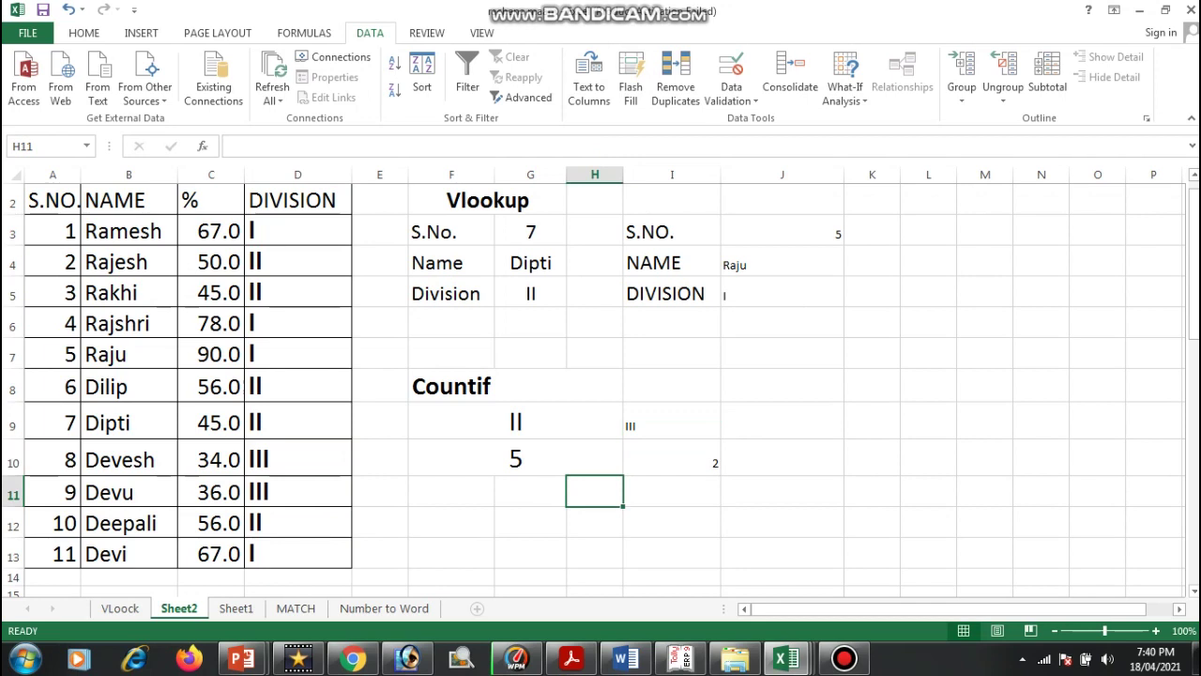